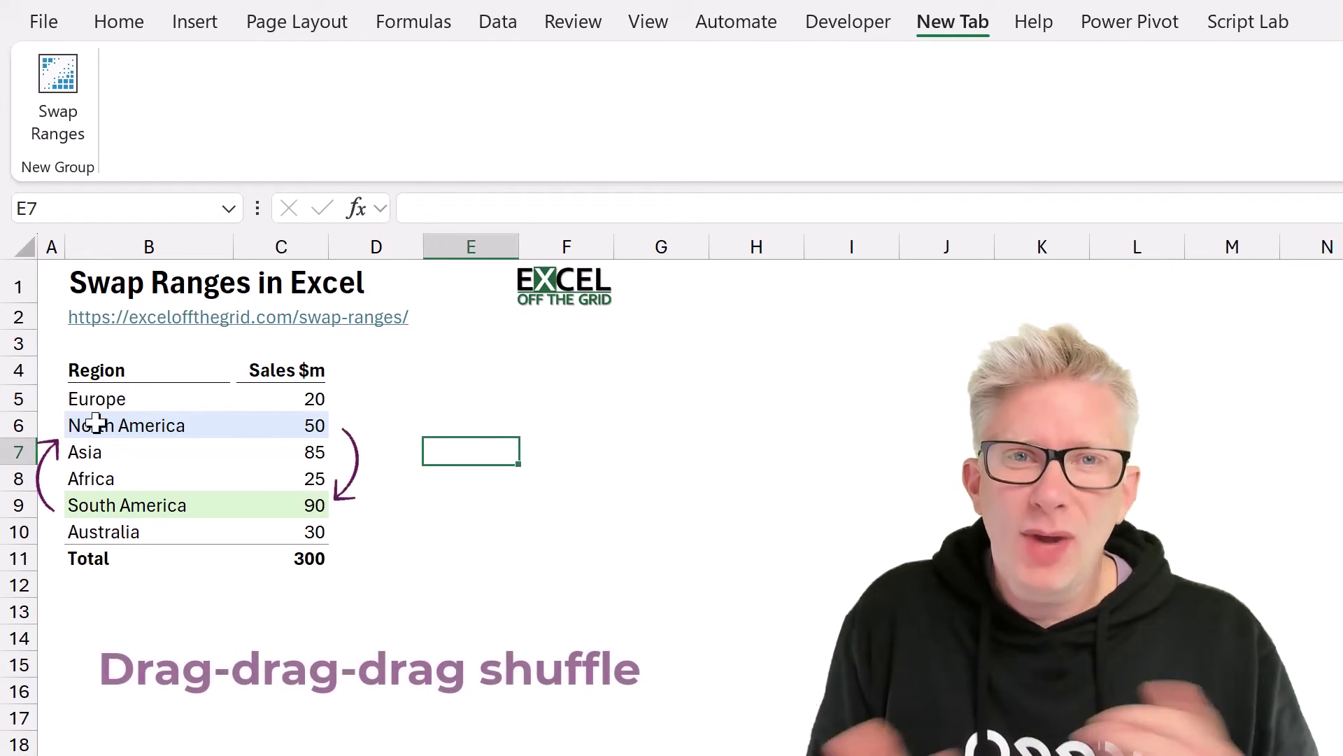
# Swap North America 50 and South America 90 manually, using E6:F6 as temporary space.
pyautogui.moveTo(90, 425); pyautogui.dragTo(625, 429)
pyautogui.moveTo(222, 498); pyautogui.dragTo(297, 423)
pyautogui.moveTo(455, 425); pyautogui.dragTo(266, 506)
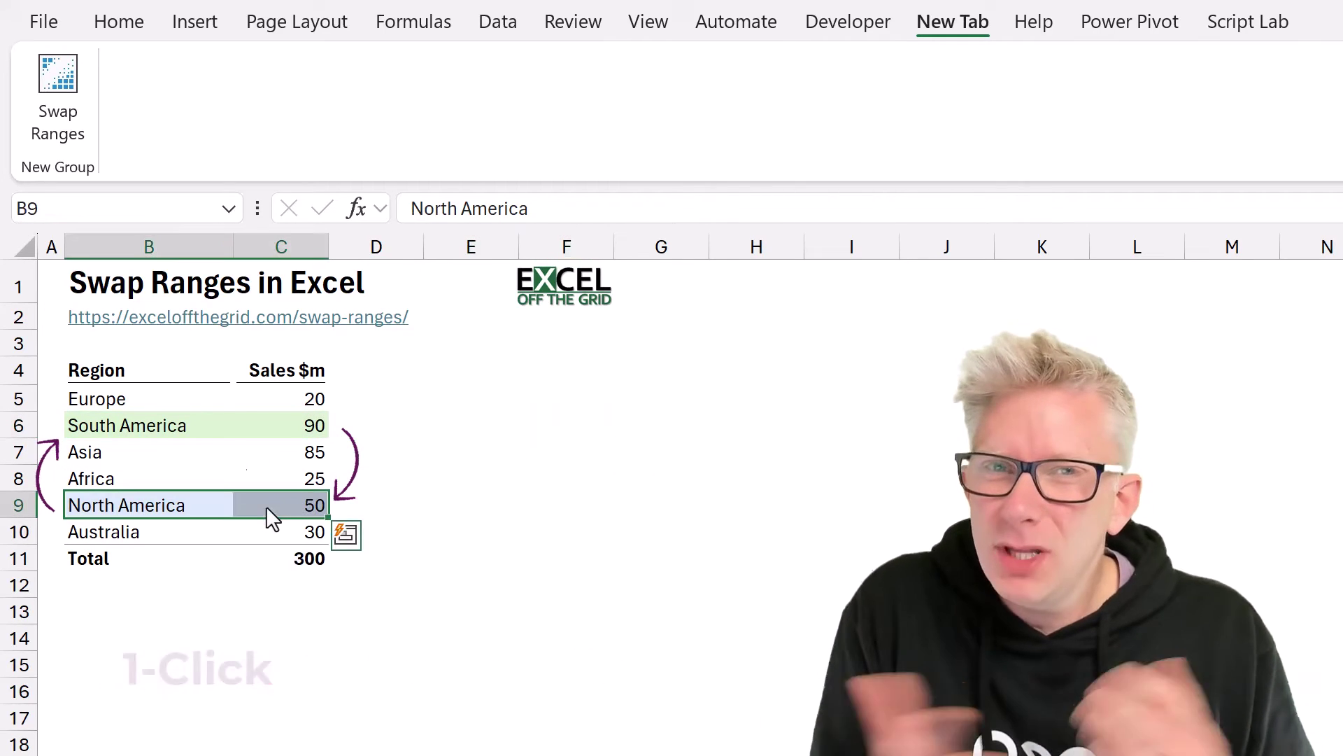
# Select the row 6 and row 9 cells together and swap them in one step.
pyautogui.moveTo(136, 423); pyautogui.dragTo(294, 426)
pyautogui.moveTo(204, 498); pyautogui.dragTo(252, 494)
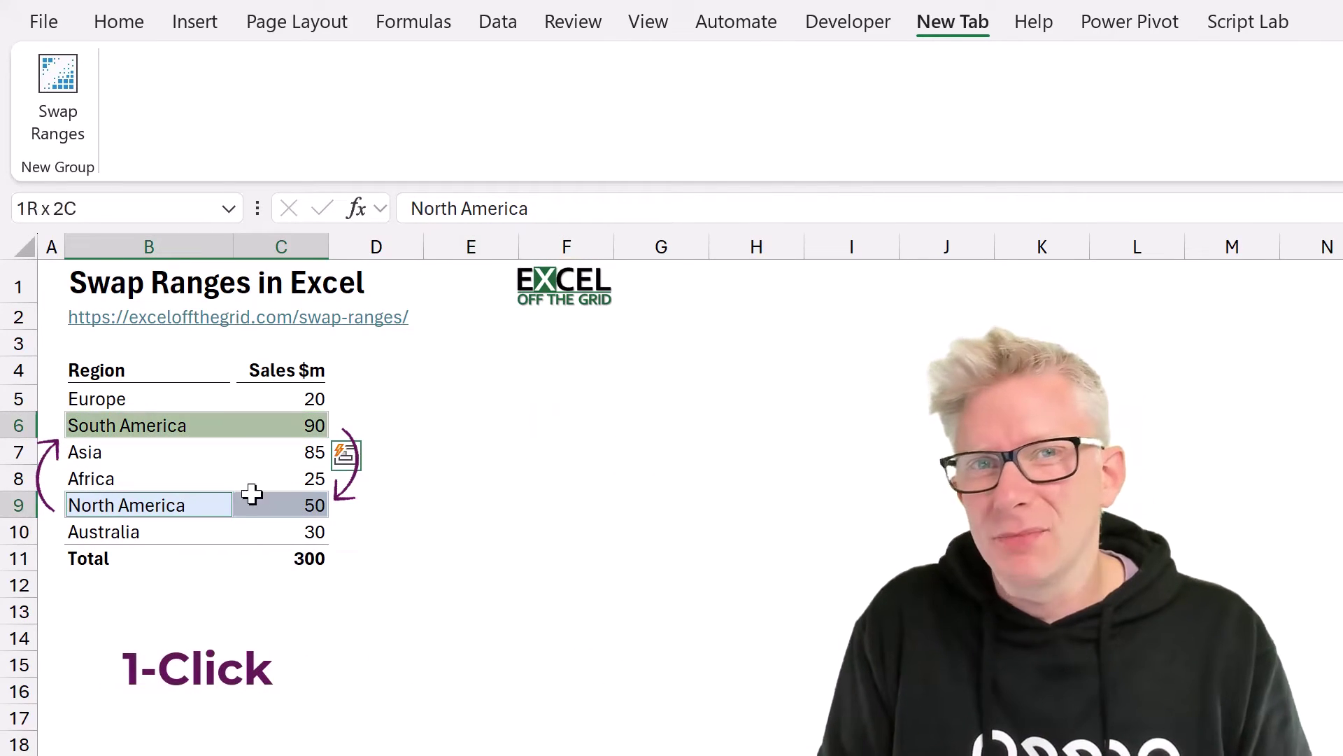
pyautogui.click(49, 63)
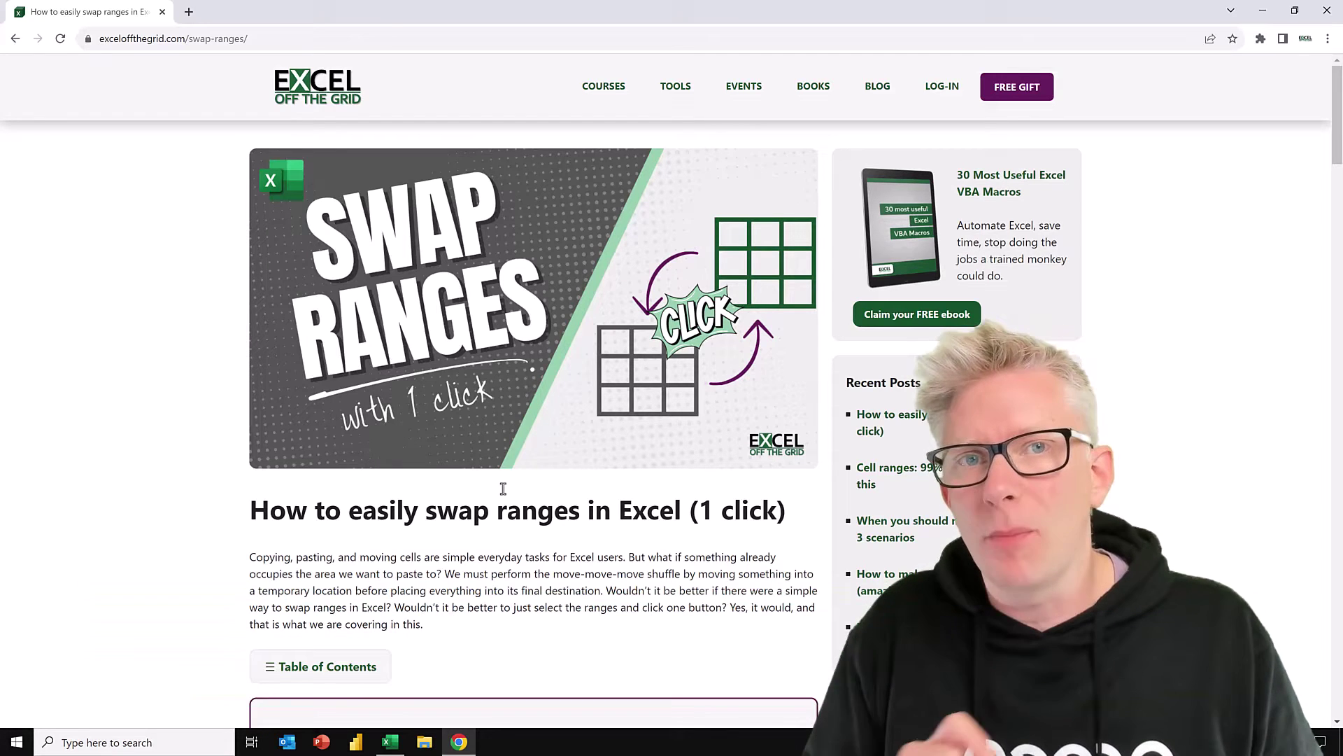
# Select the entire SwapSelectedRanges macro code in the article.
pyautogui.scroll(-12, 492, 543)
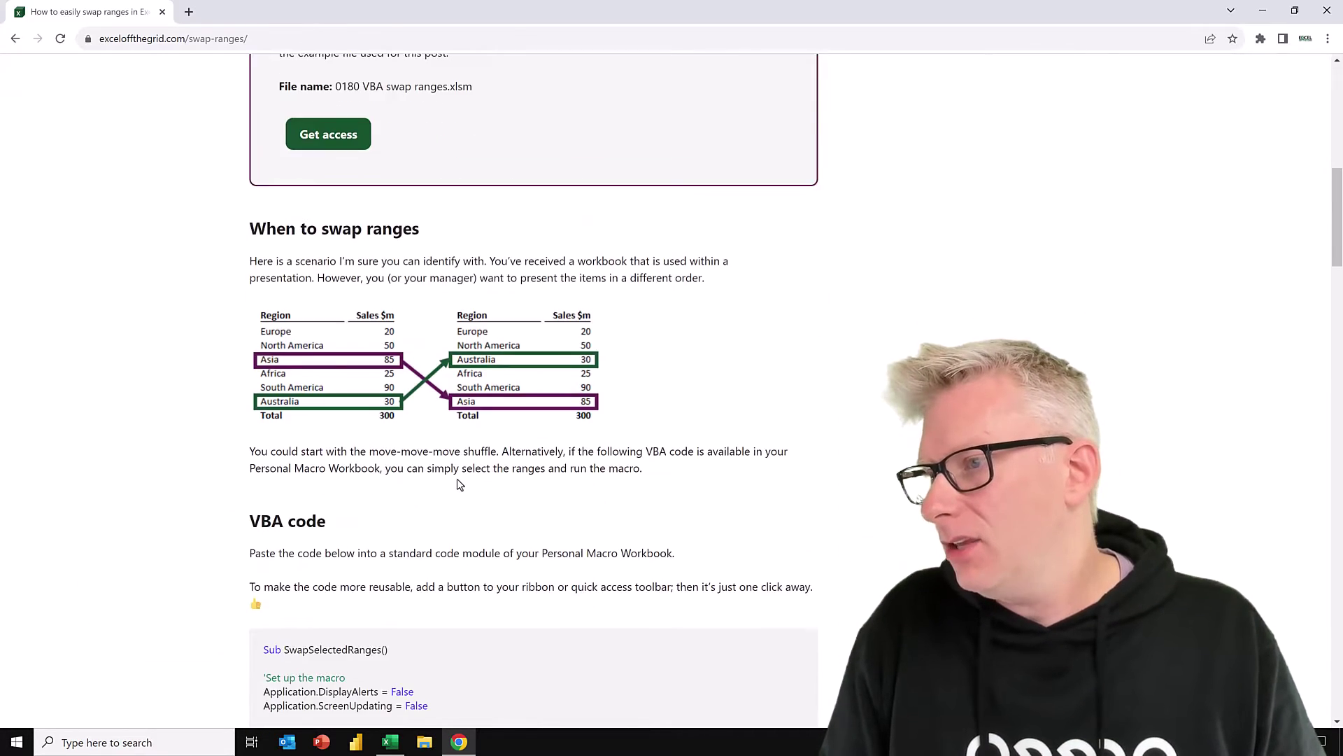
pyautogui.scroll(-2, 460, 484)
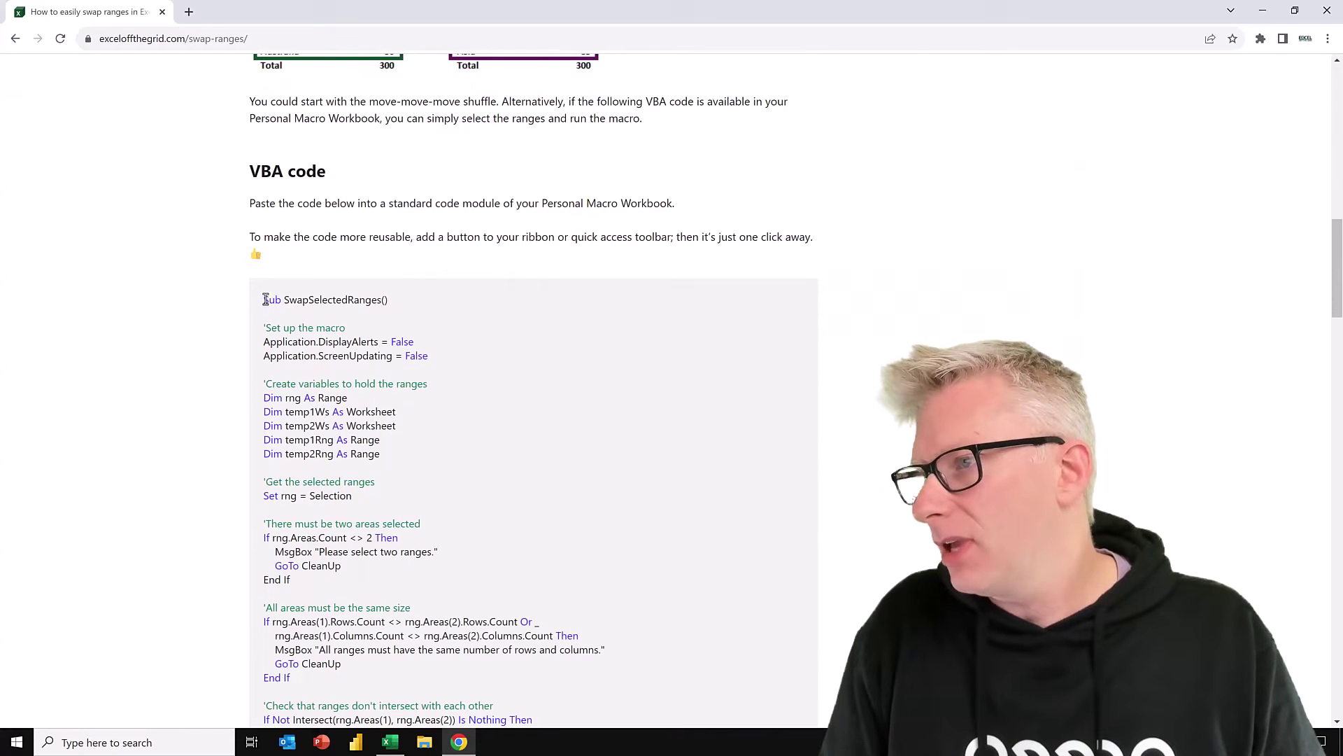
pyautogui.moveTo(266, 299); pyautogui.dragTo(369, 651)
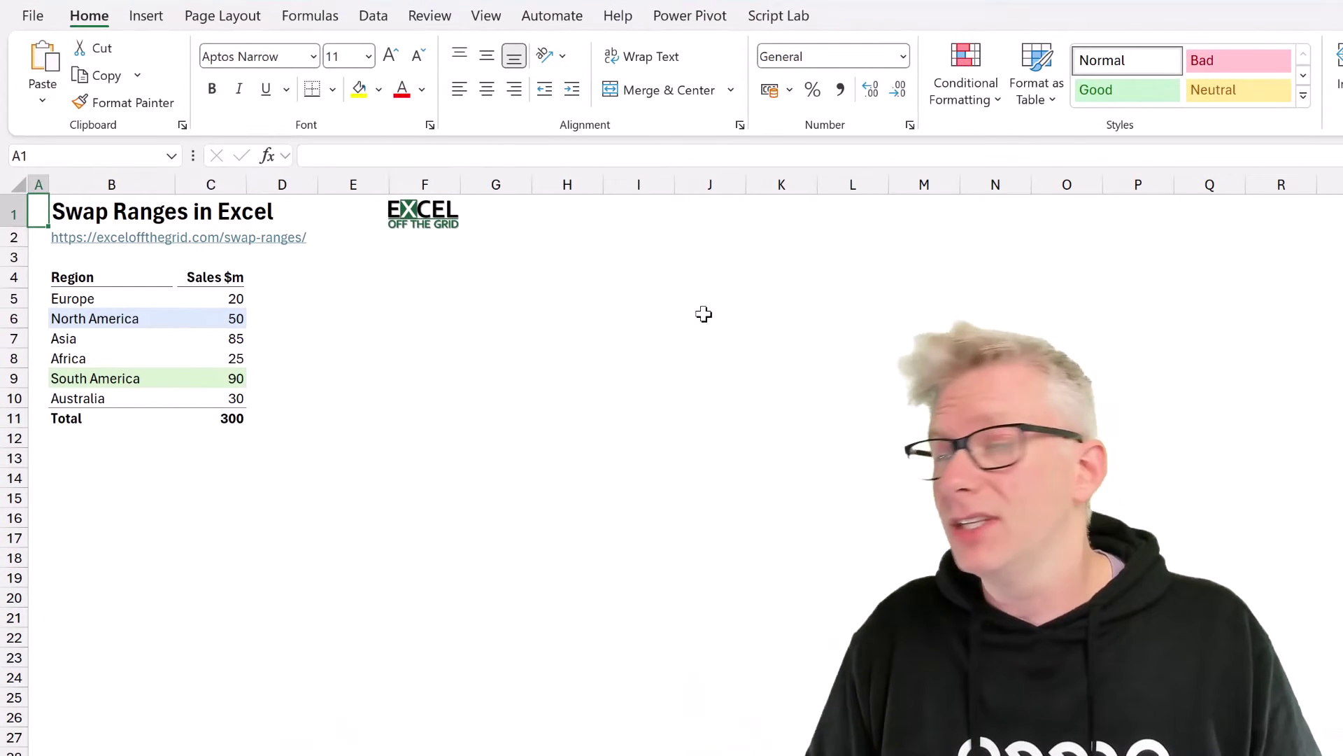
# Tick Developer under Main Tabs in Customize the Ribbon and confirm.
pyautogui.rightClick(492, 16)
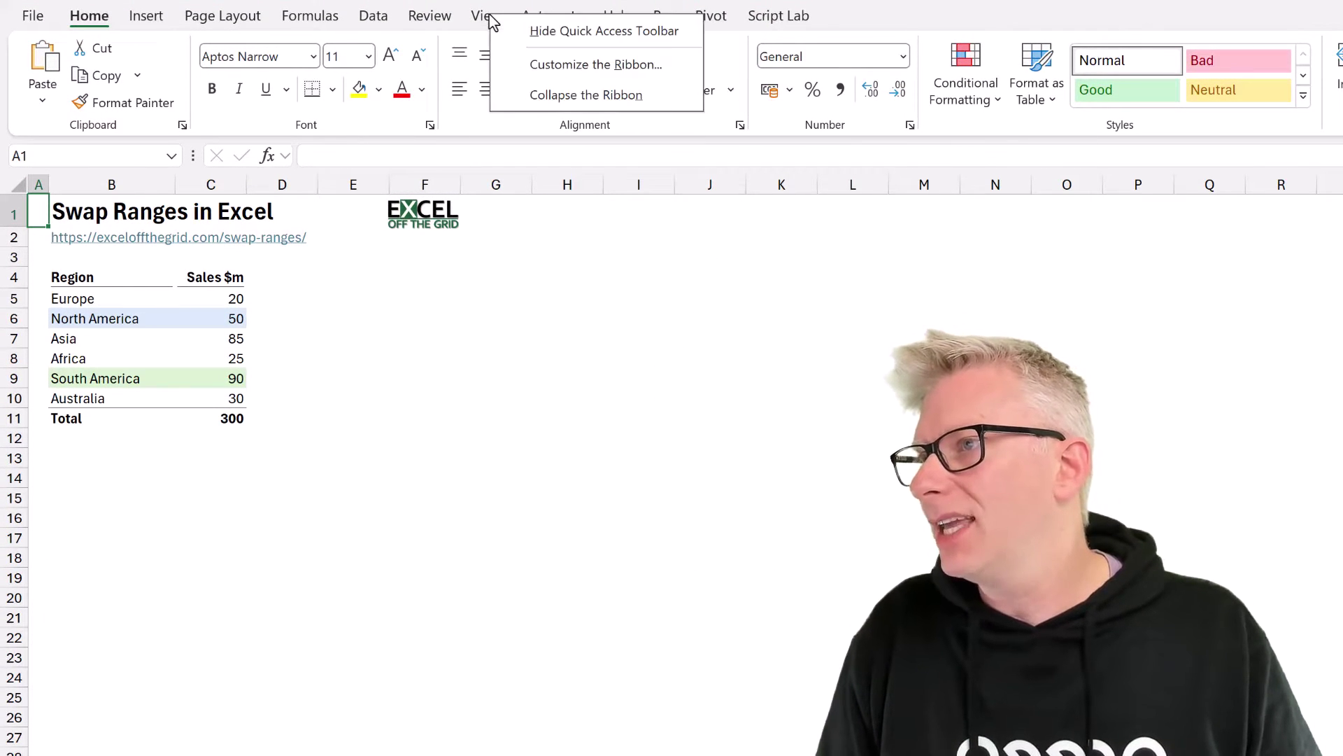
pyautogui.click(568, 65)
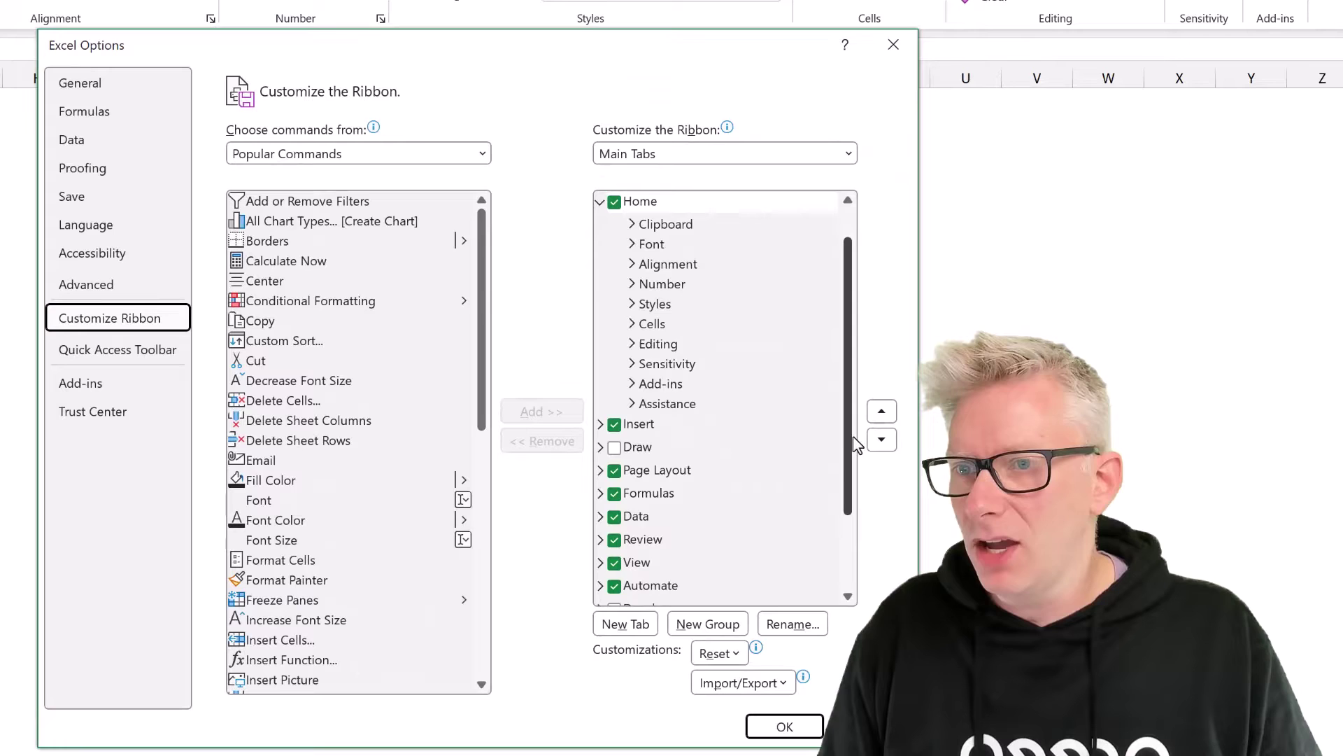
pyautogui.moveTo(849, 444); pyautogui.dragTo(862, 536)
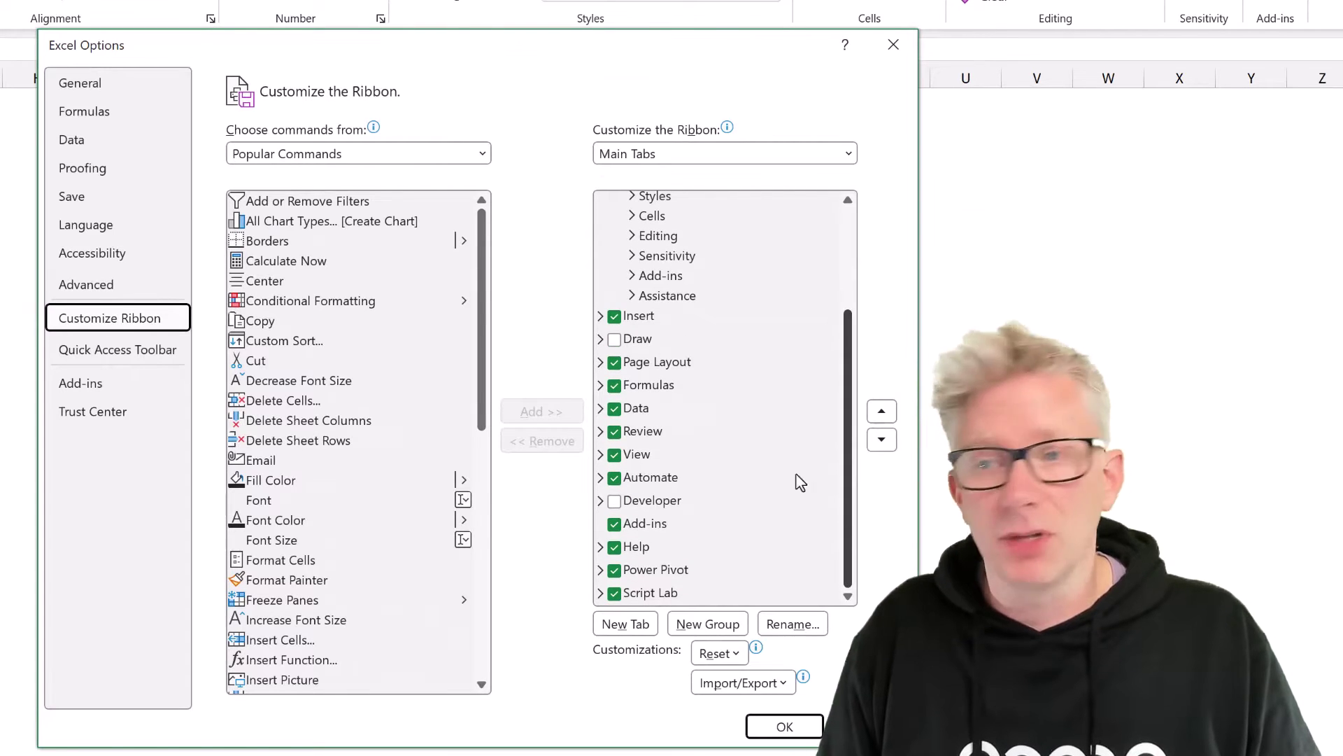
pyautogui.click(615, 502)
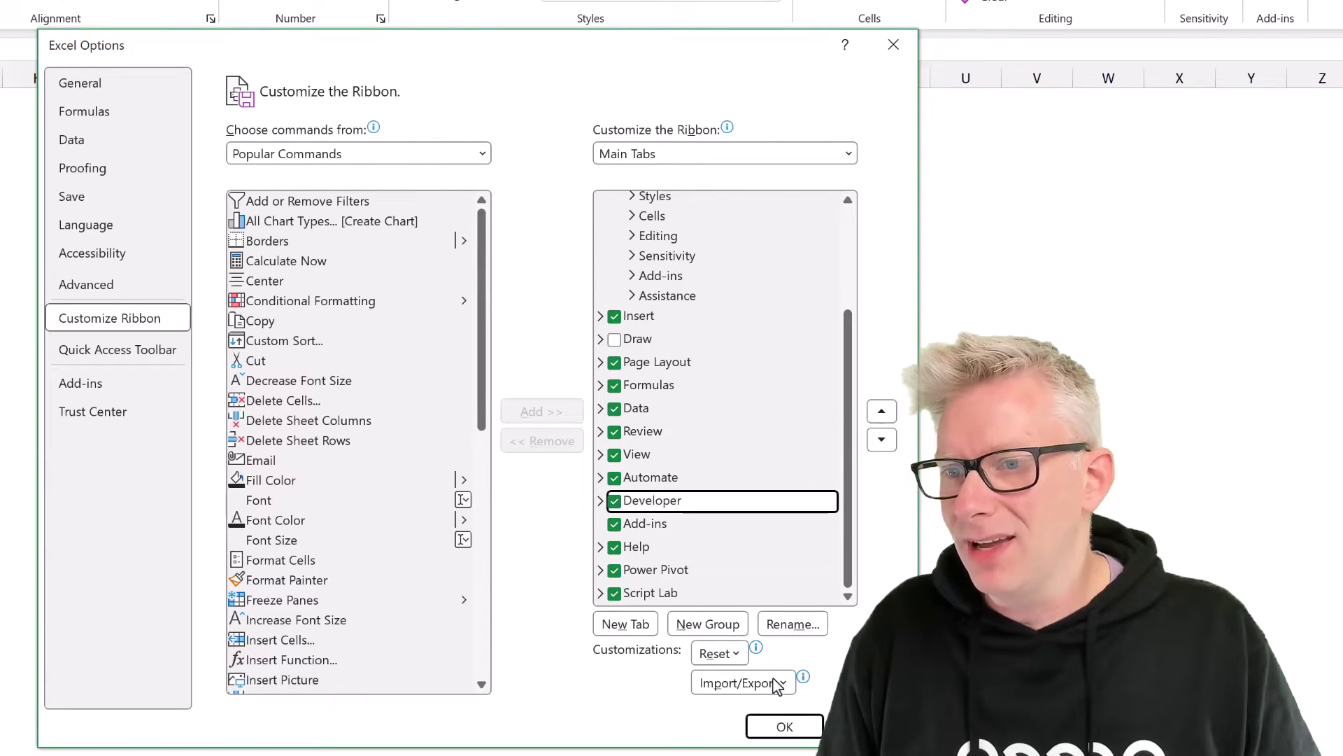
pyautogui.click(784, 726)
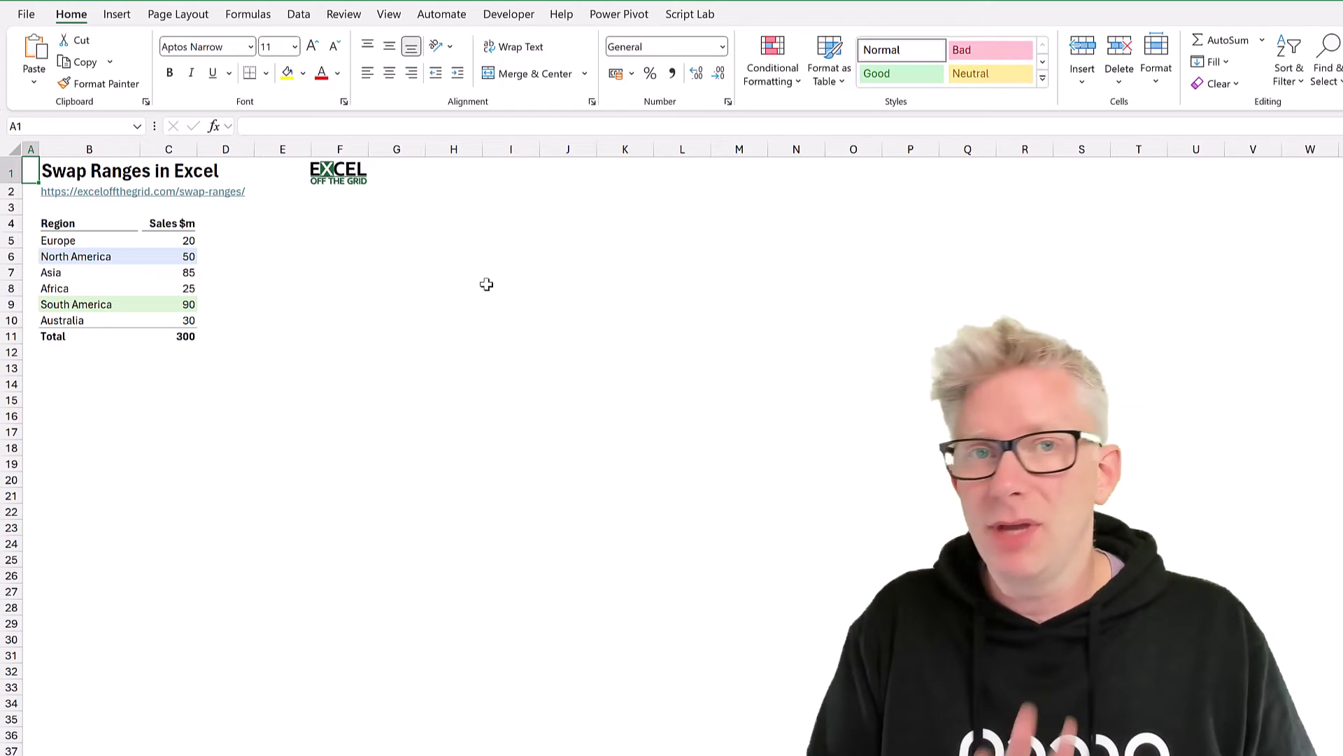
# Record an empty macro stored in the Personal Macro Workbook, then stop recording.
pyautogui.click(509, 18)
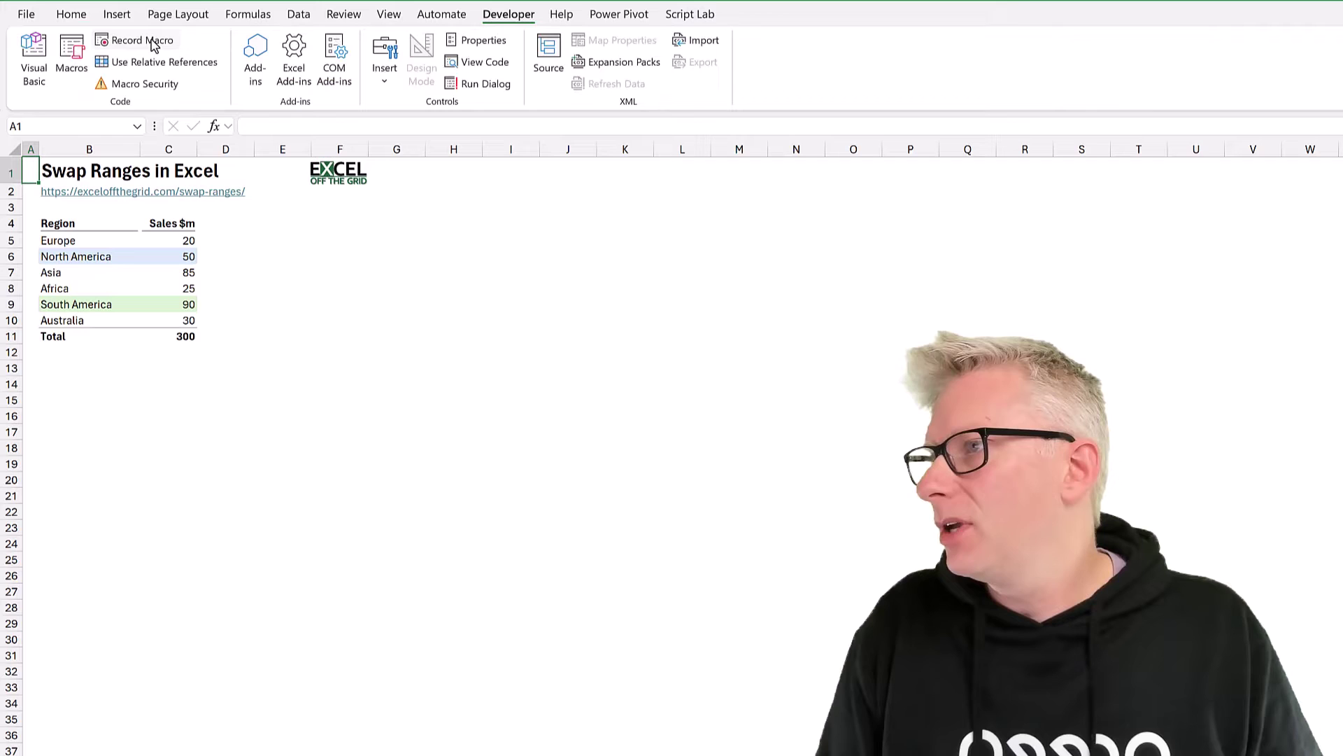
pyautogui.click(116, 40)
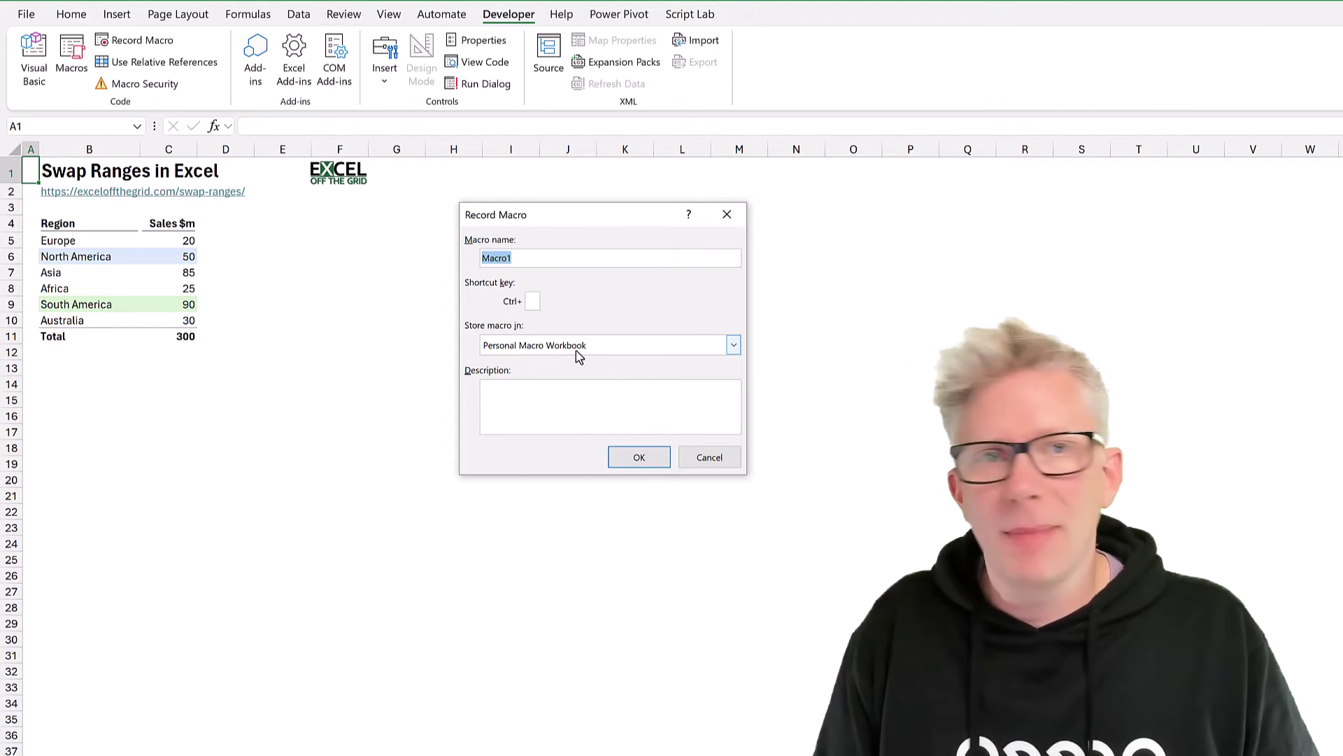
pyautogui.click(637, 458)
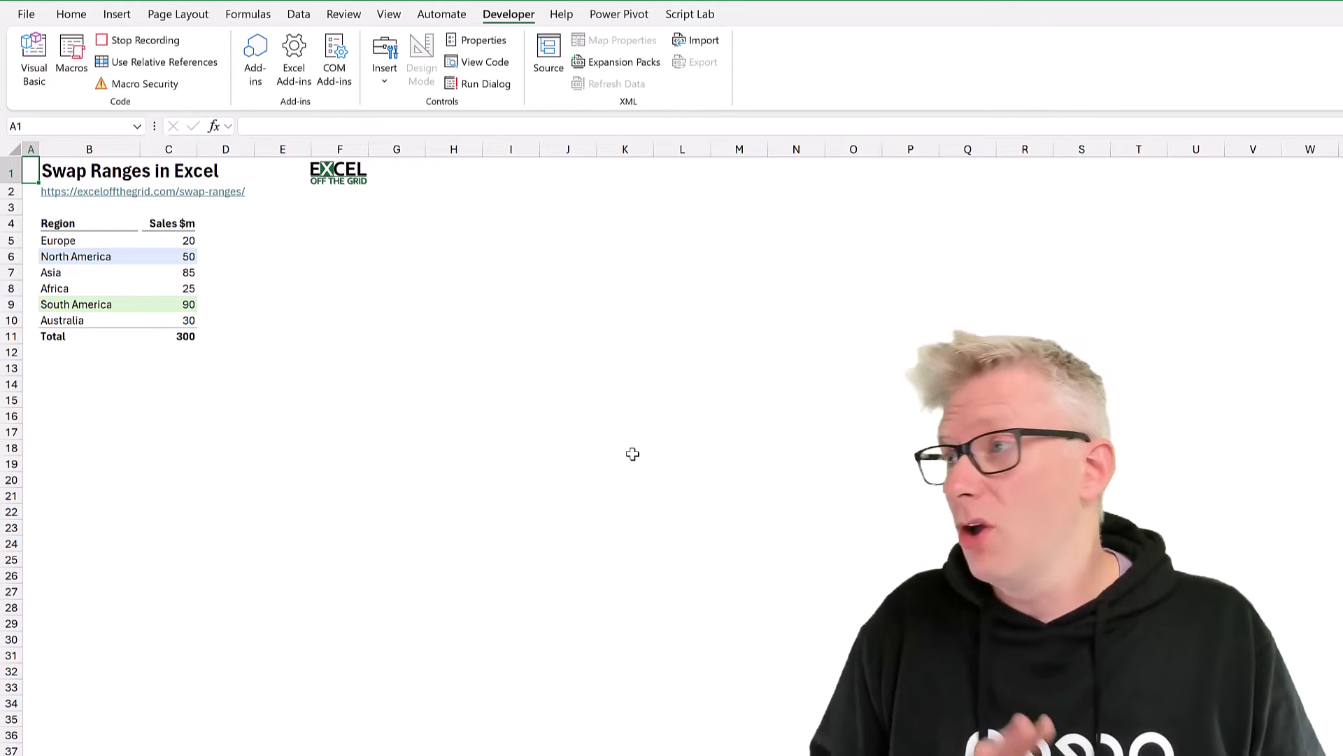
pyautogui.click(166, 42)
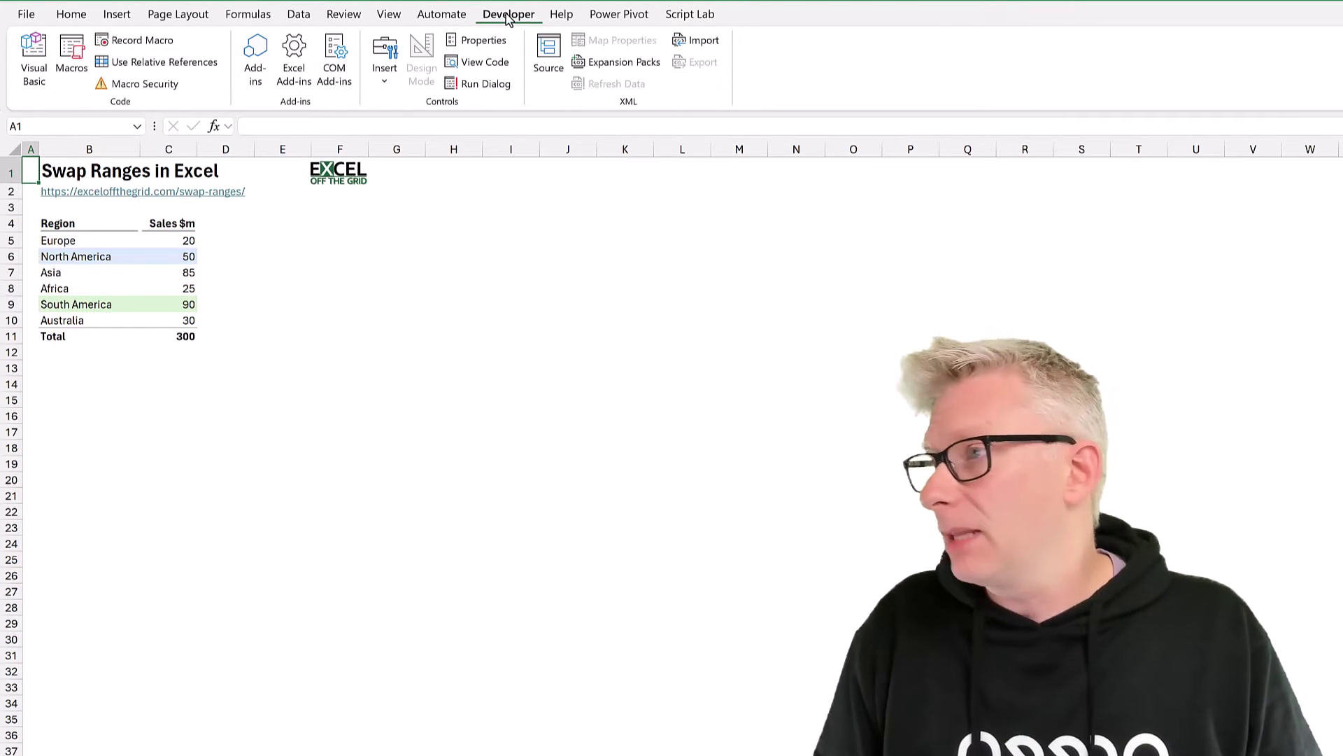
# Paste the copied SwapSelectedRanges code into Module1 of PERSONAL.XLSB.
pyautogui.click(35, 59)
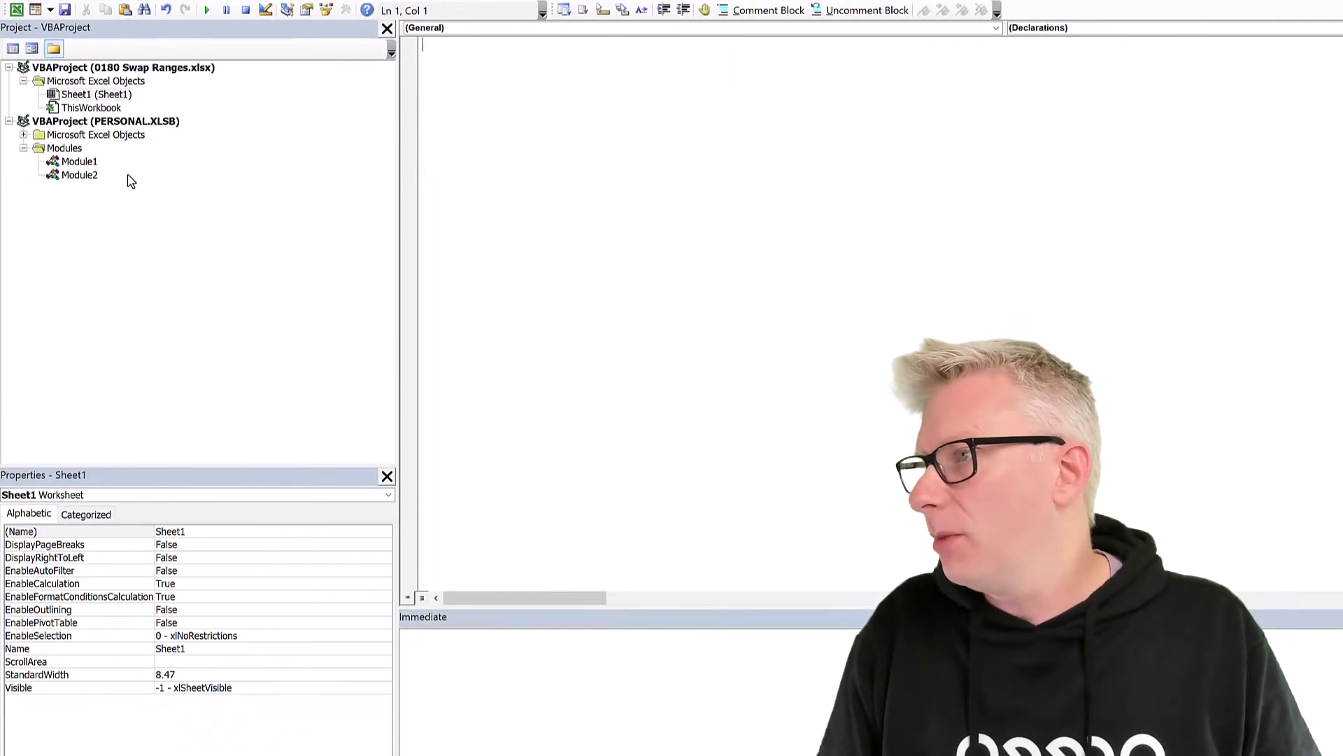
pyautogui.click(89, 163)
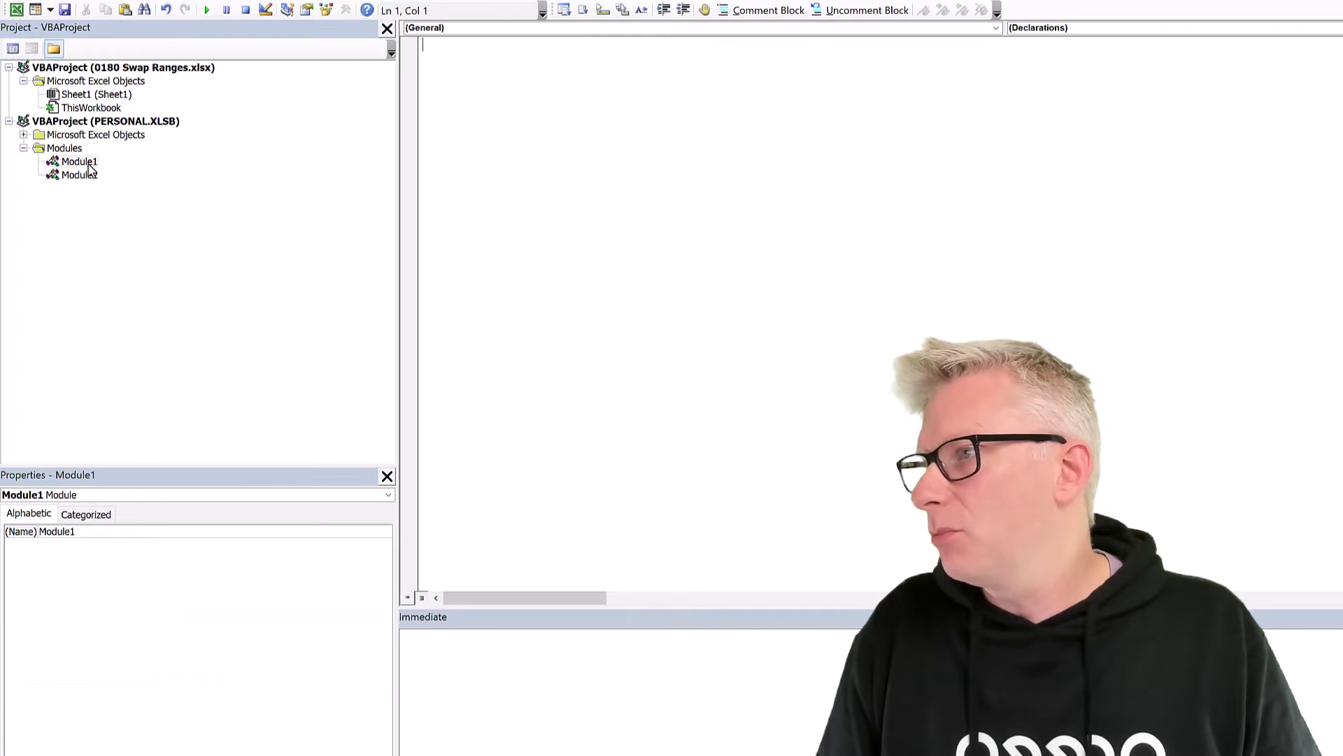
pyautogui.hotkey('ctrl', 'v')
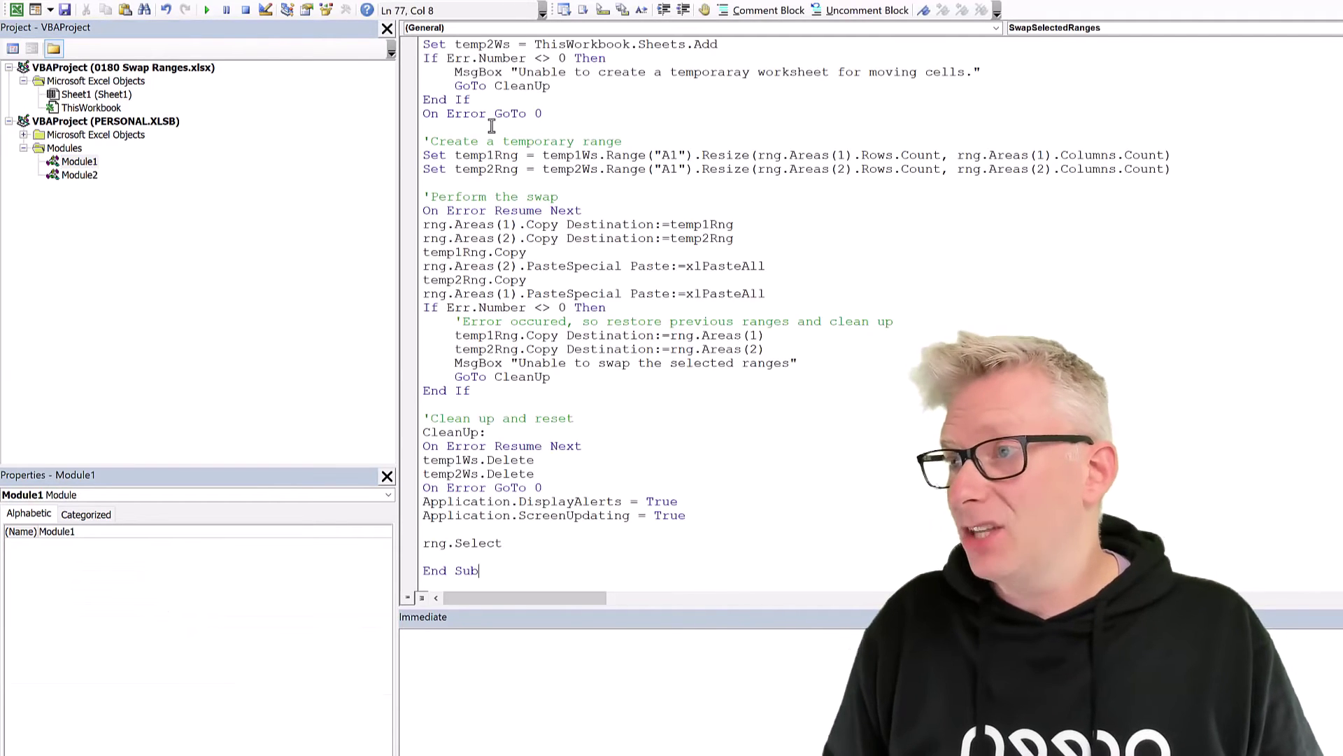
pyautogui.scroll(13, 521, 162)
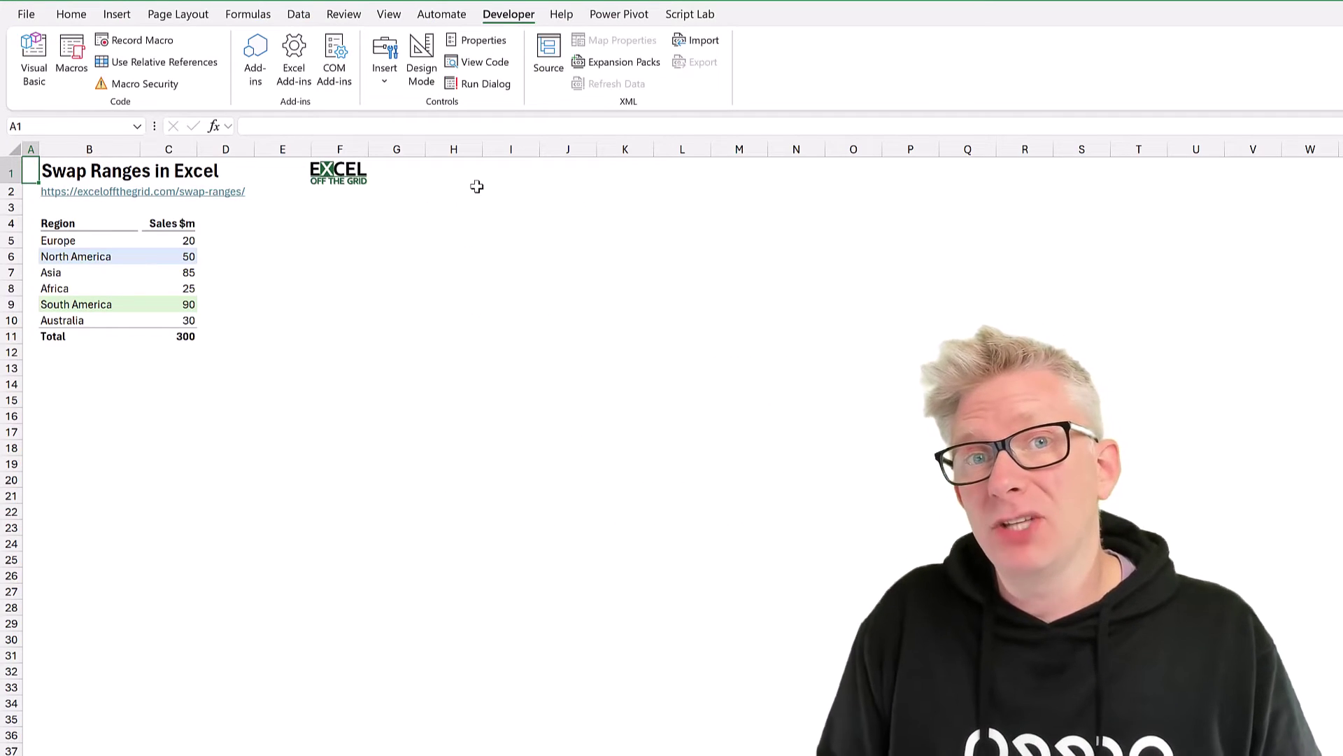
# Create a new ribbon tab and add the SwapSelectedRanges macro to its custom group.
pyautogui.rightClick(514, 19)
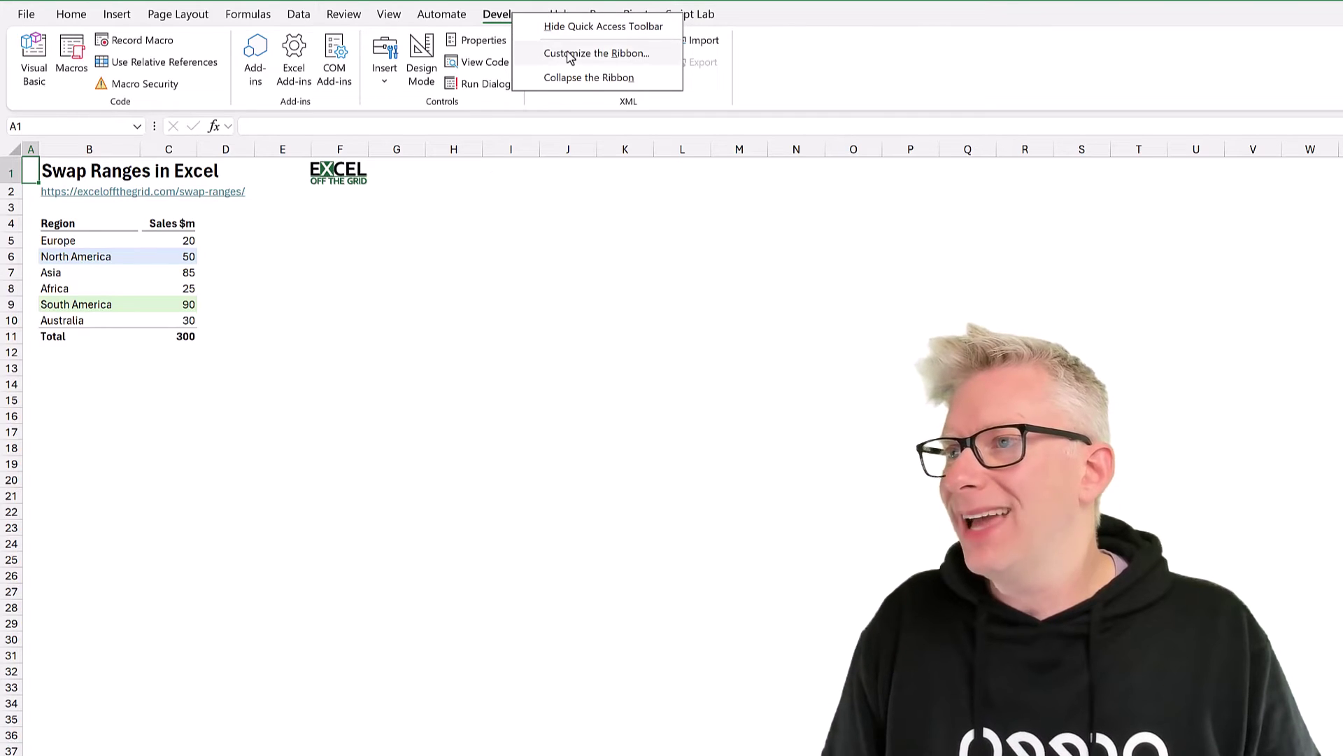
pyautogui.click(600, 56)
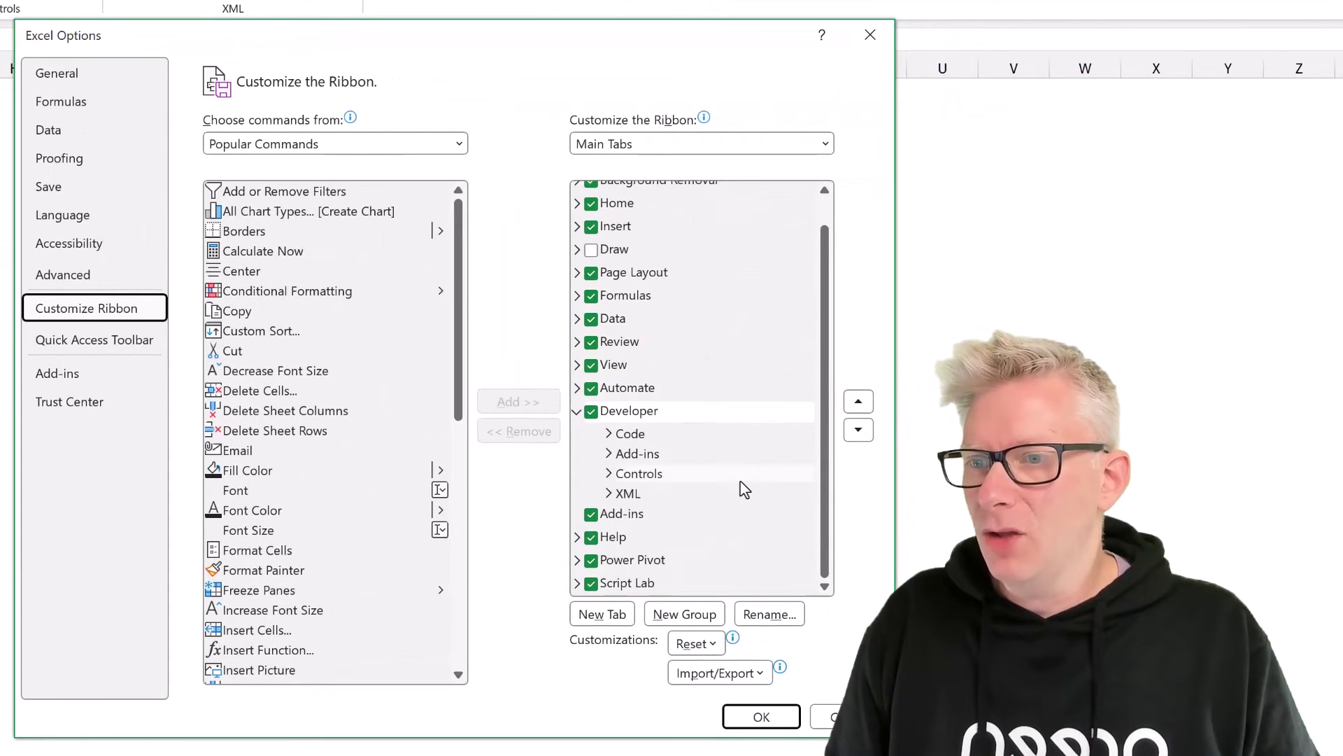
pyautogui.click(616, 619)
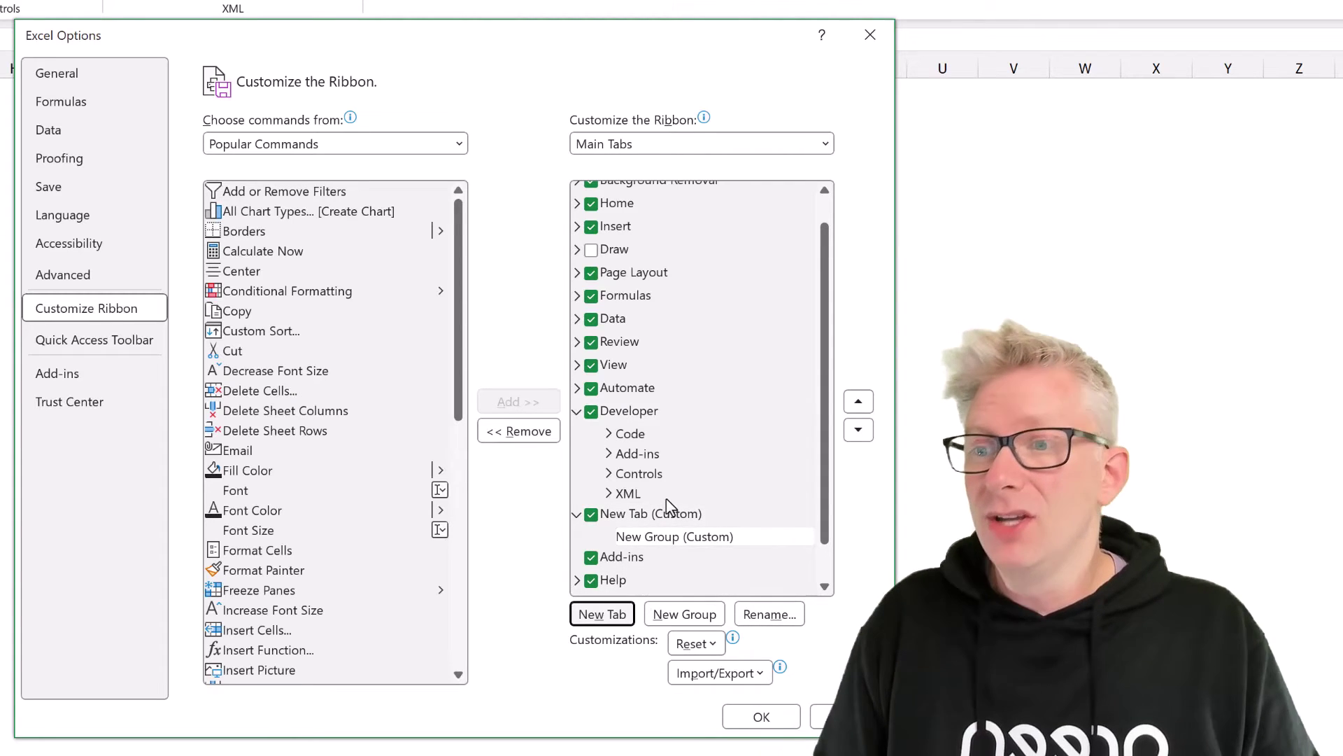
pyautogui.click(670, 536)
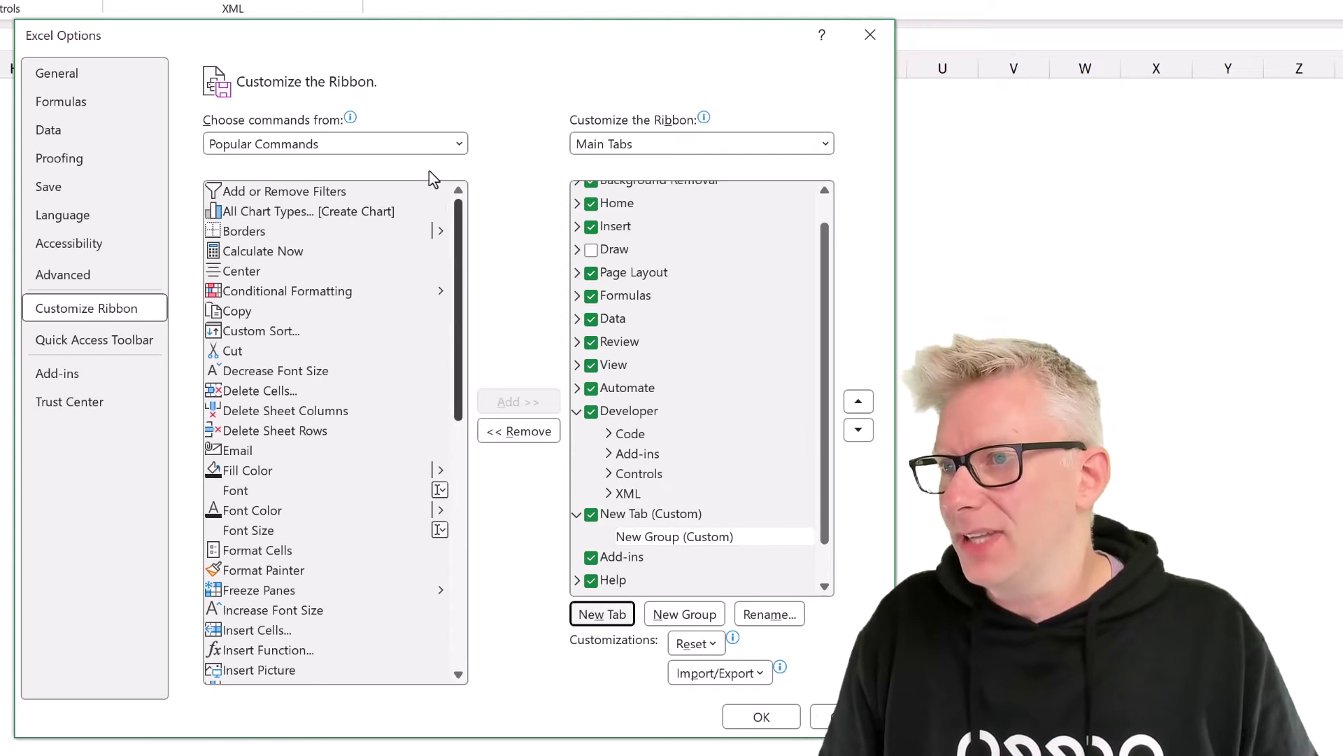
pyautogui.click(459, 145)
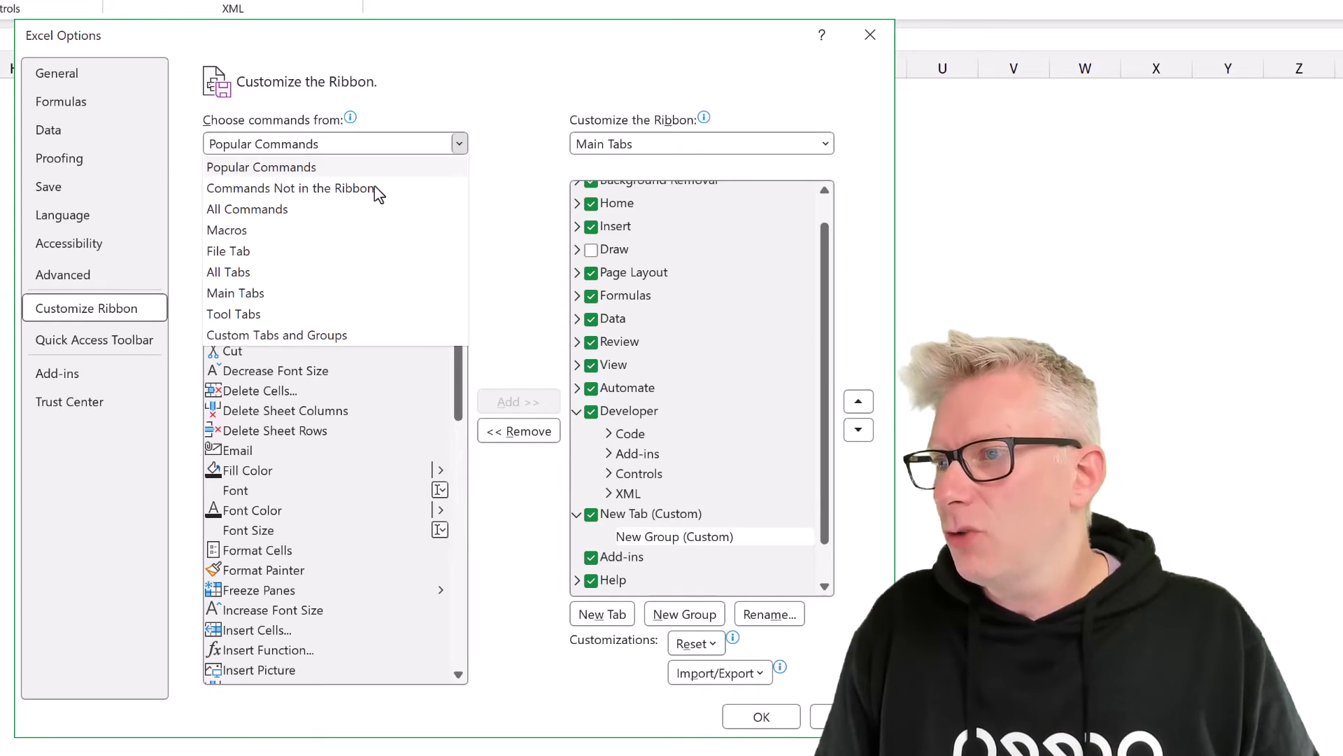
pyautogui.click(262, 229)
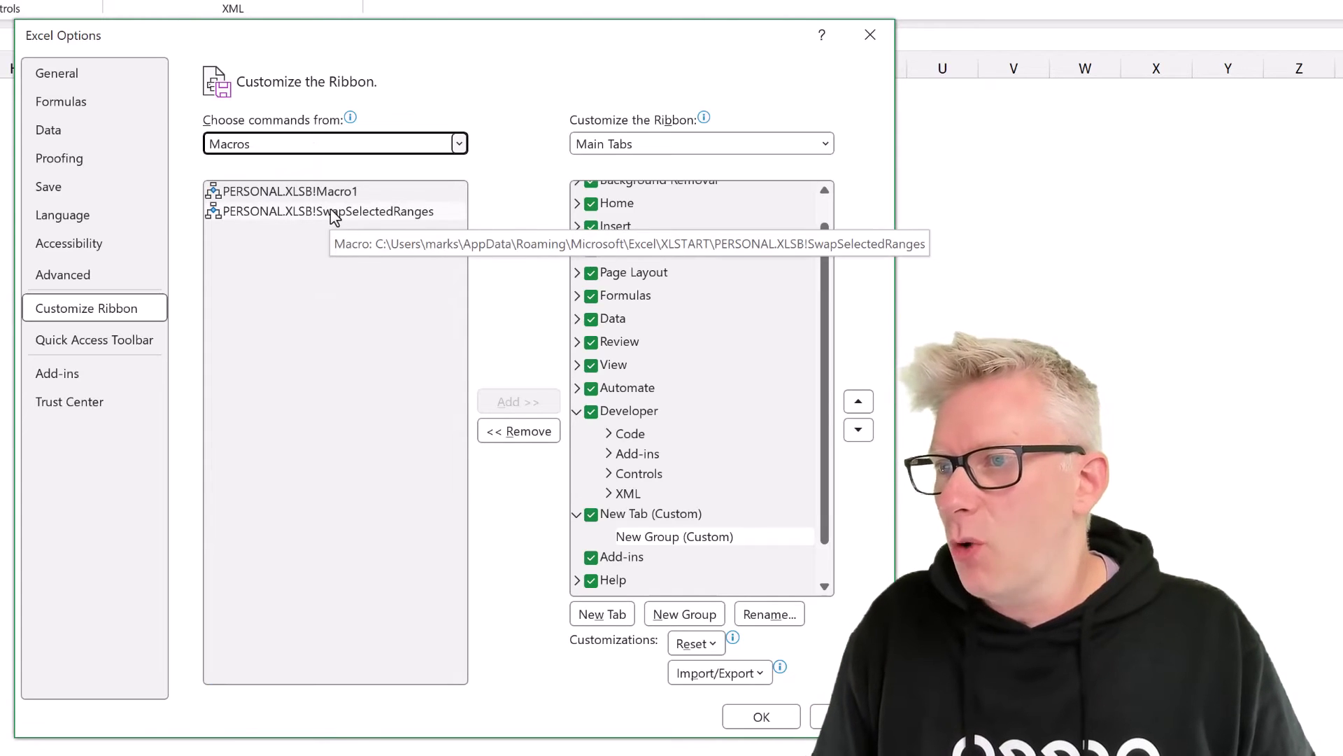
pyautogui.click(374, 216)
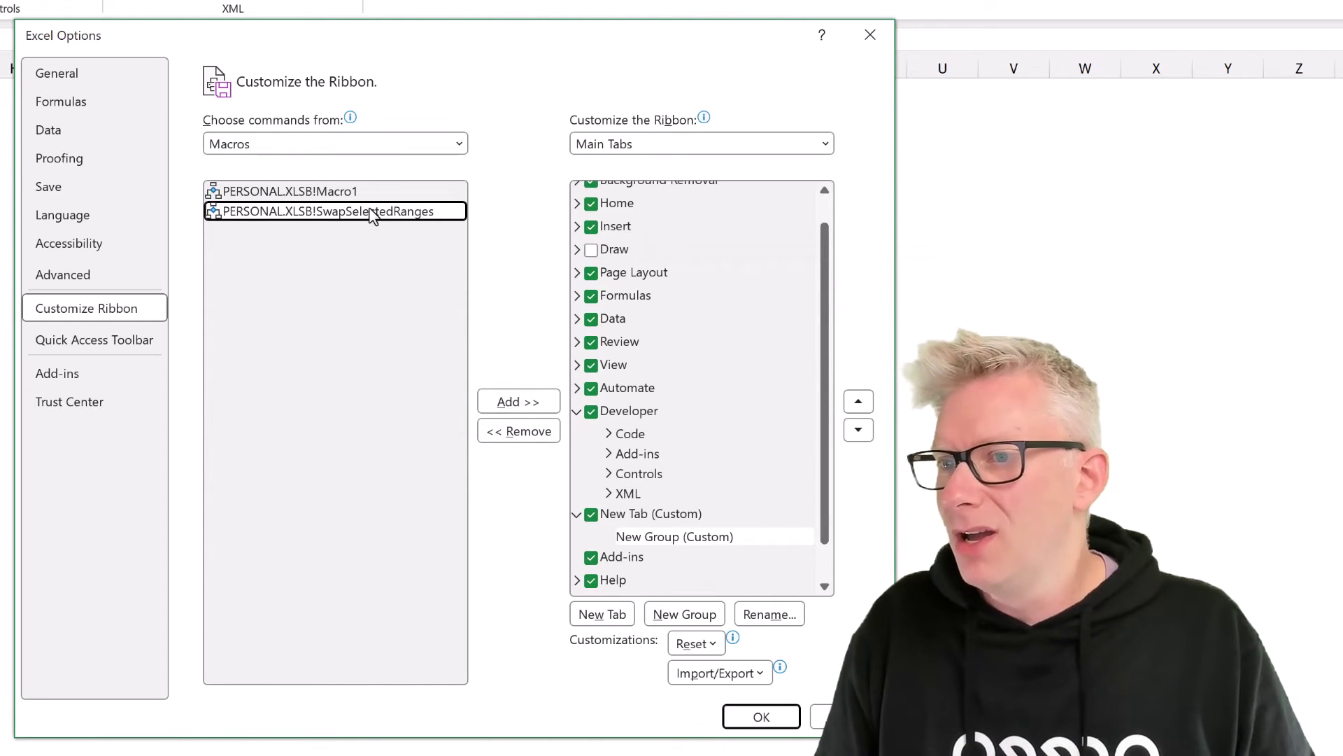
pyautogui.click(516, 402)
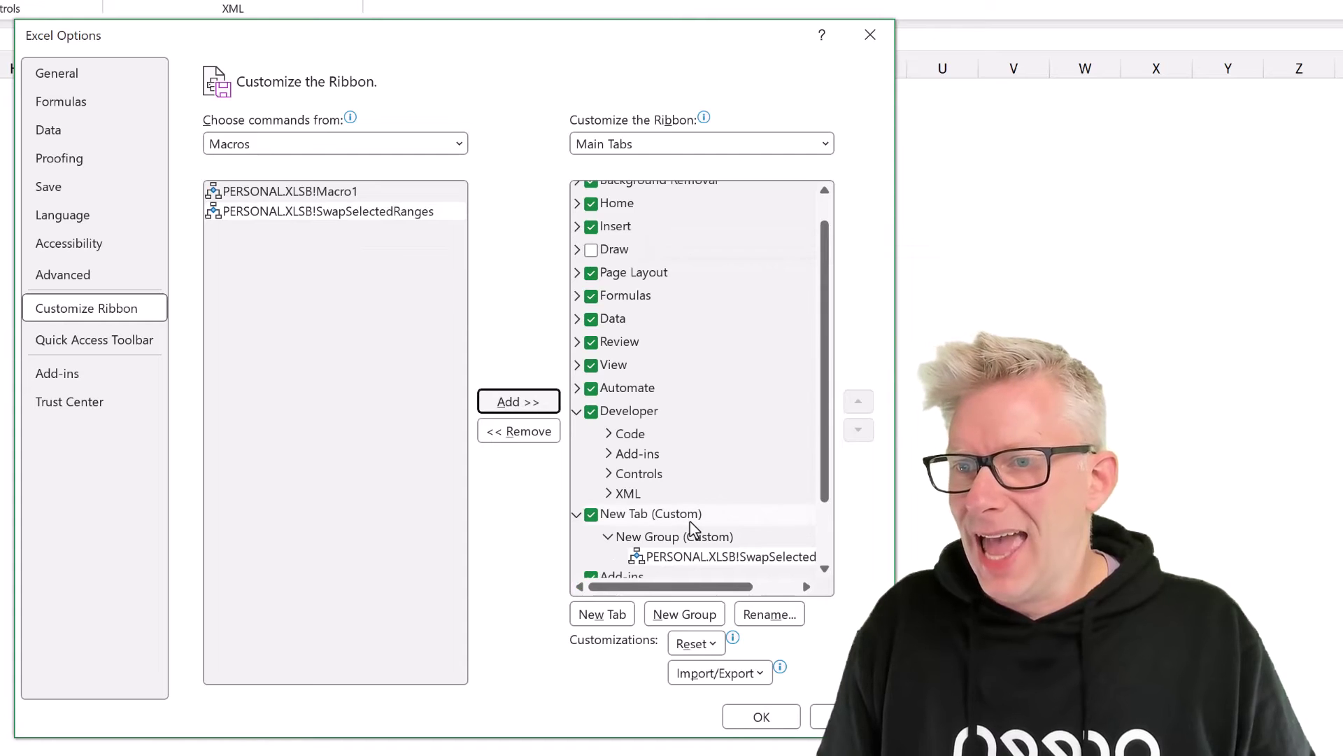
# Rename the macro command to Swap Ranges with an icon and apply the changes.
pyautogui.click(769, 618)
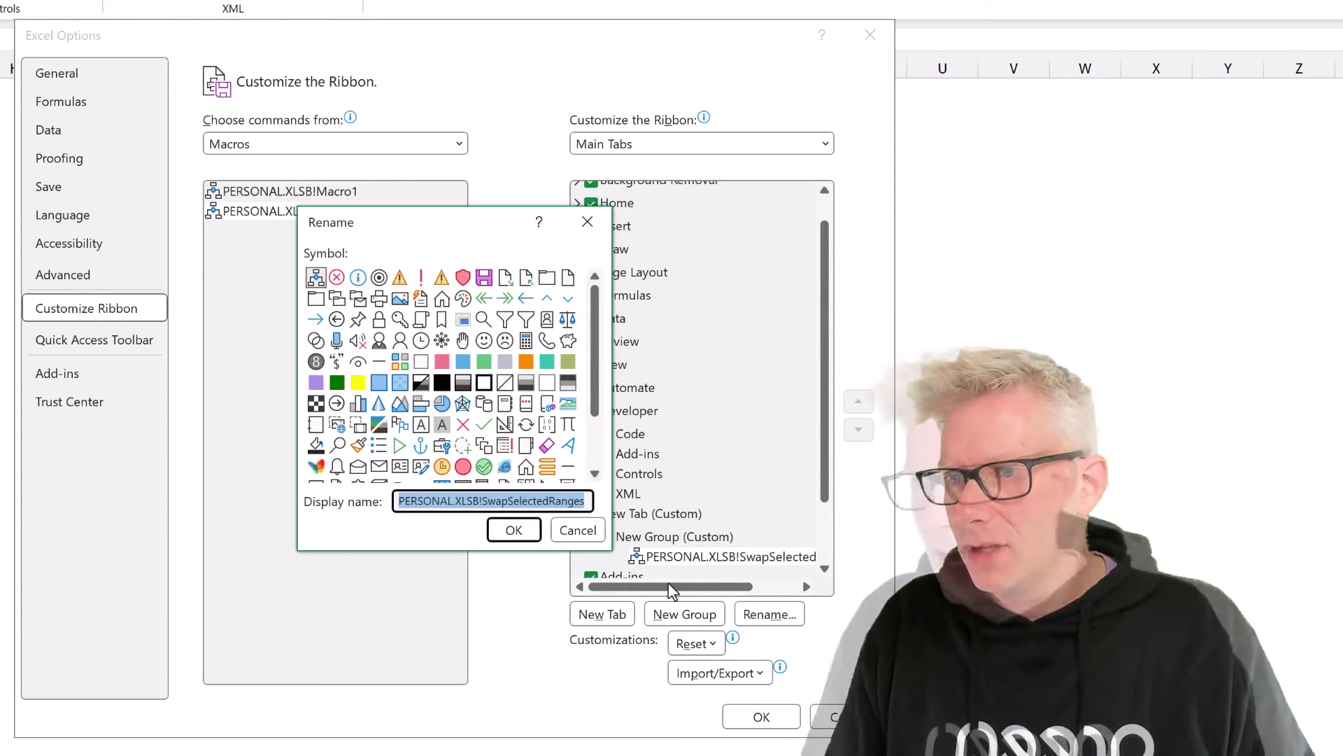
pyautogui.press('BackSpace')
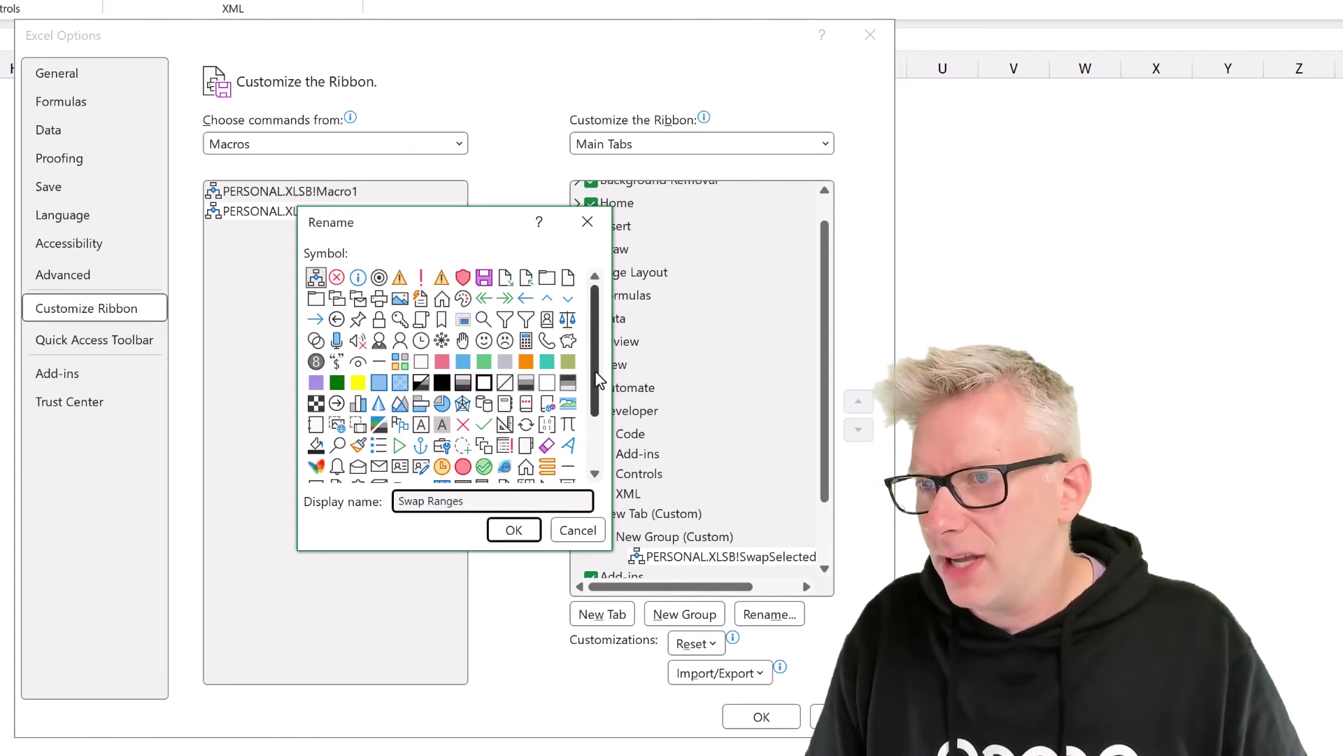
pyautogui.moveTo(591, 387); pyautogui.dragTo(602, 444)
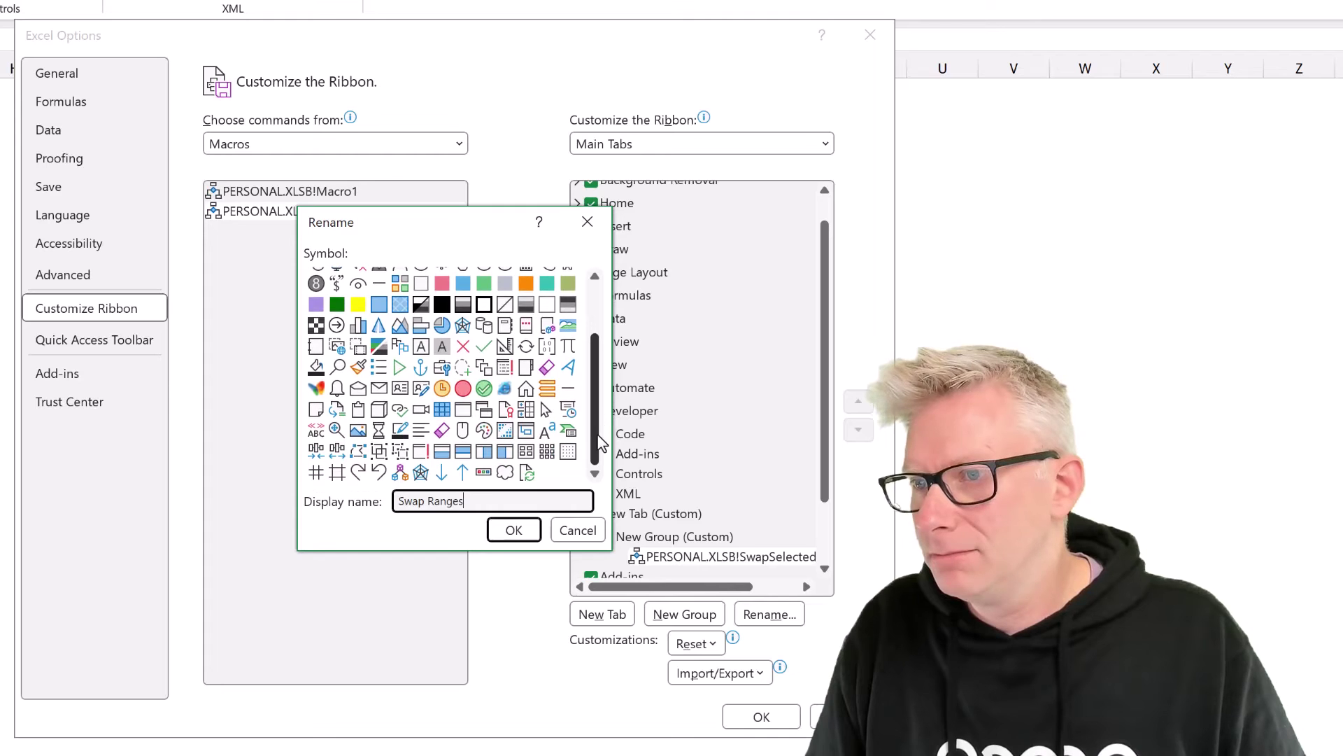
pyautogui.click(504, 430)
pyautogui.click(511, 530)
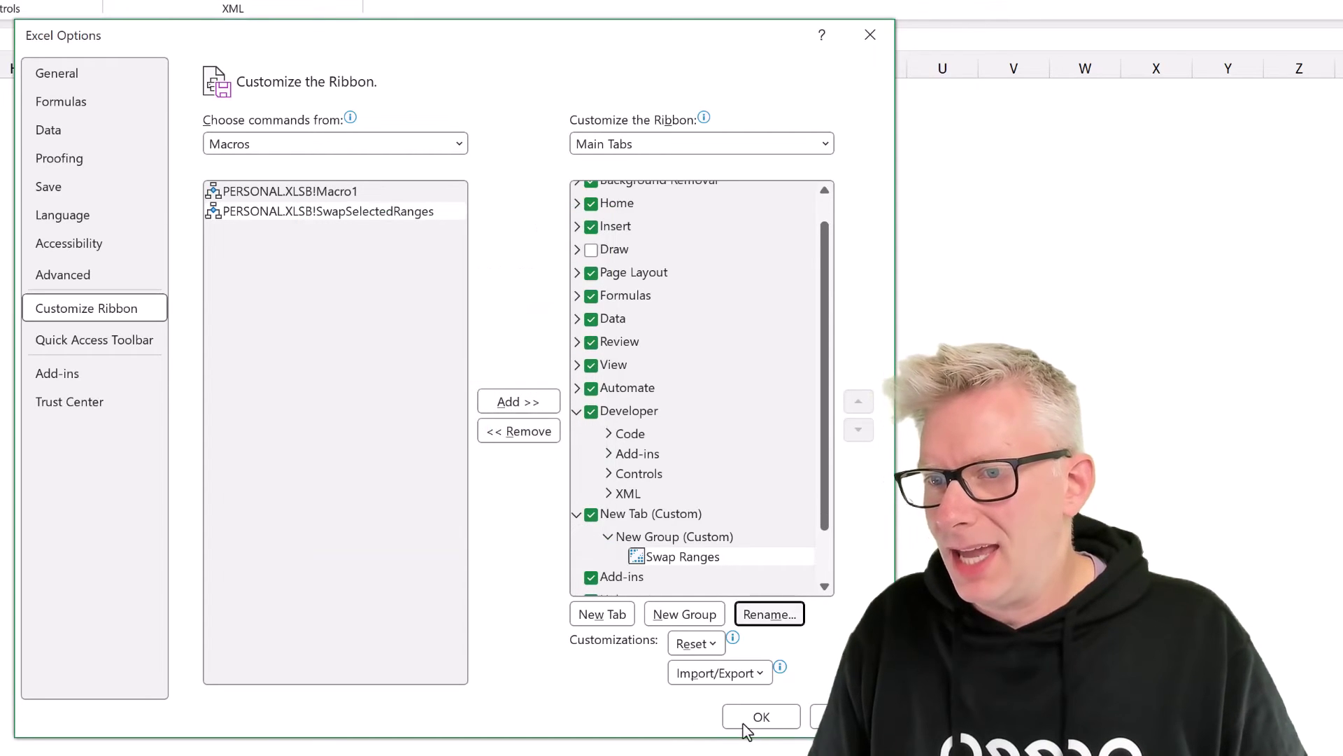
pyautogui.click(757, 725)
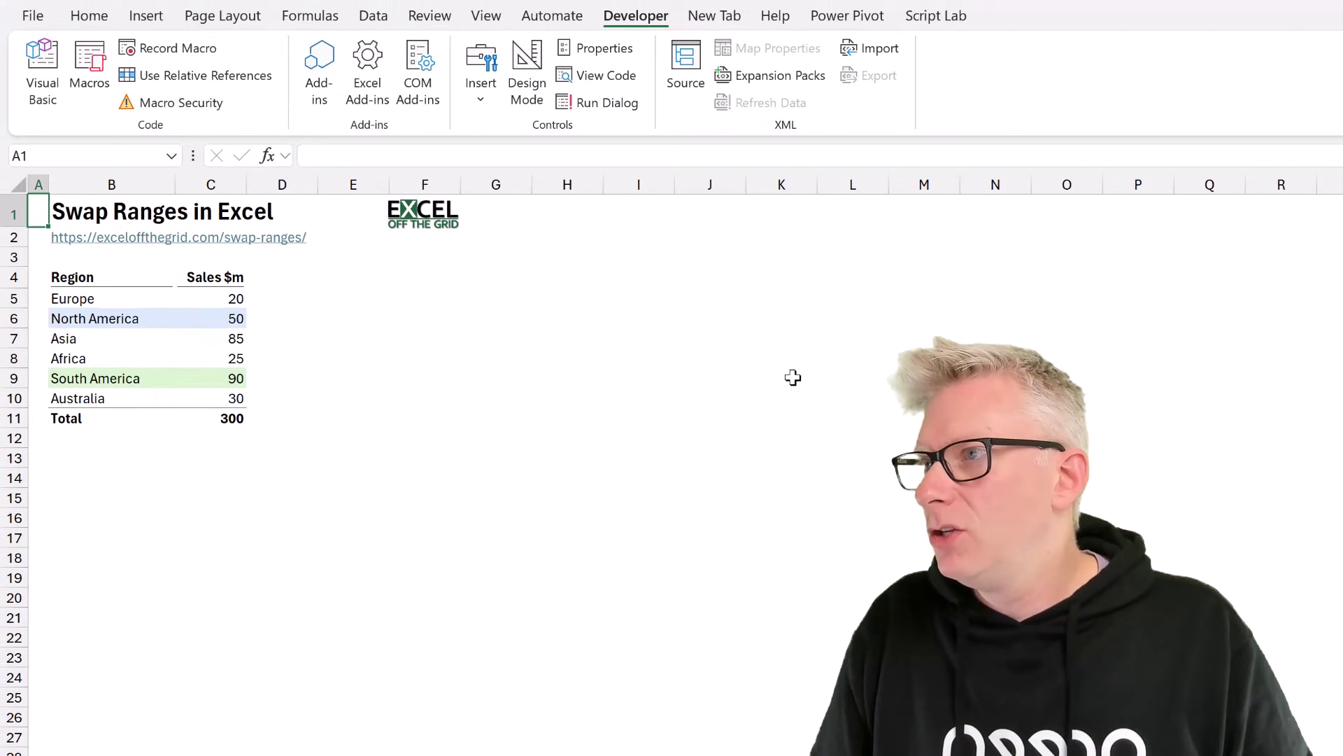
# Select B6:C6 and B9:C9, swap them with Swap Ranges, then swap them back.
pyautogui.click(718, 18)
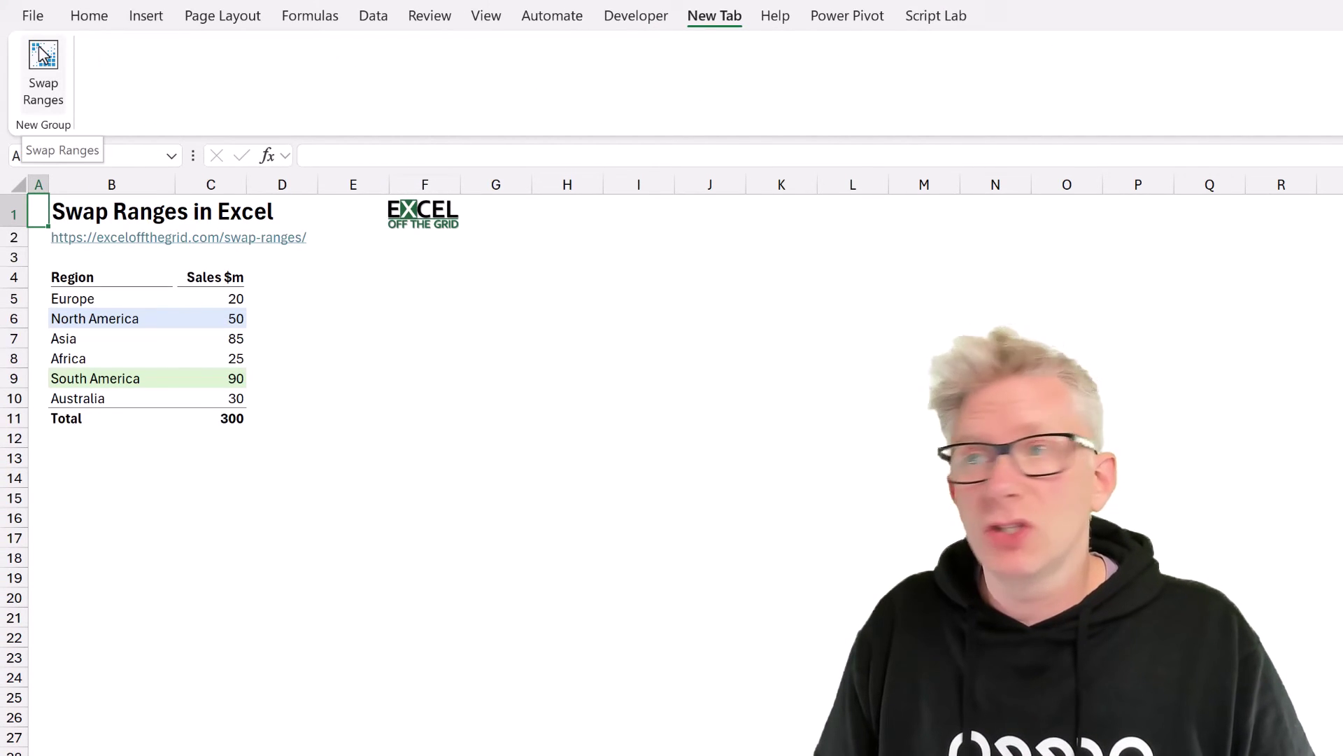
pyautogui.click(140, 319)
pyautogui.moveTo(139, 319); pyautogui.dragTo(212, 321)
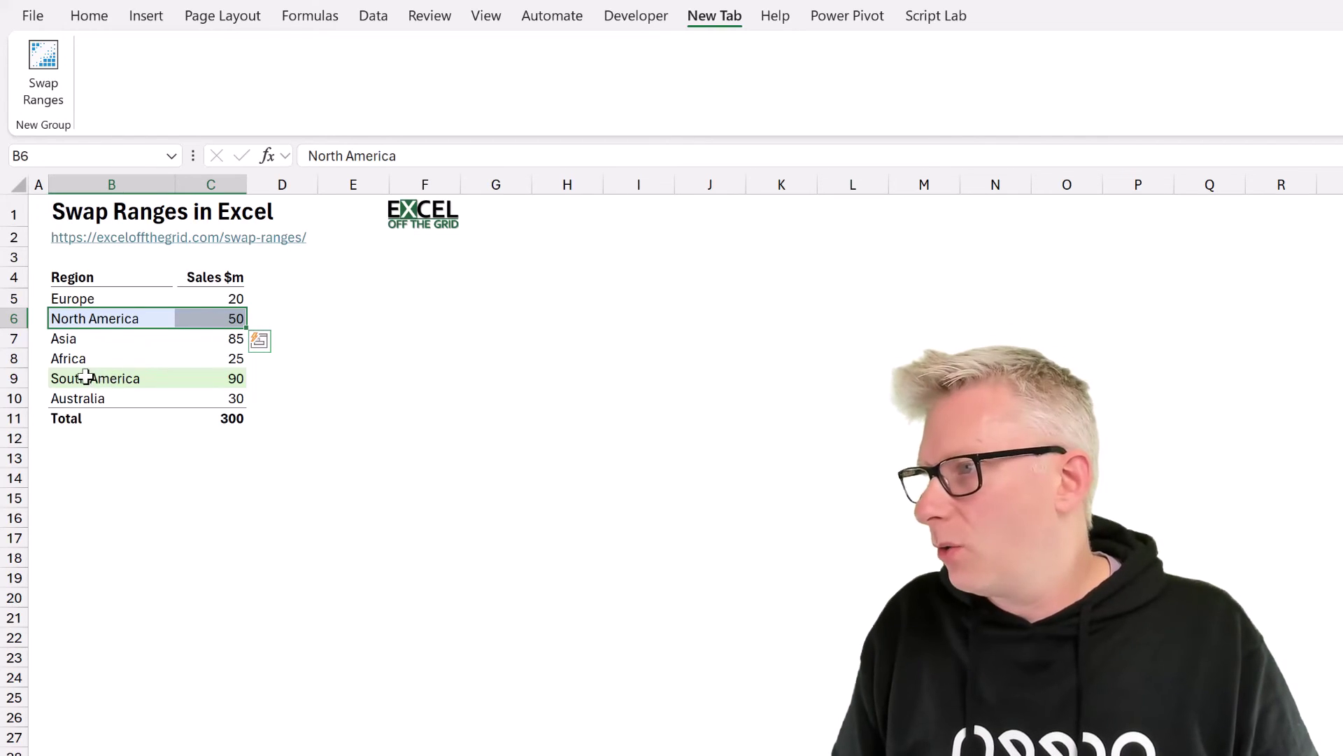
pyautogui.moveTo(91, 378); pyautogui.dragTo(198, 378)
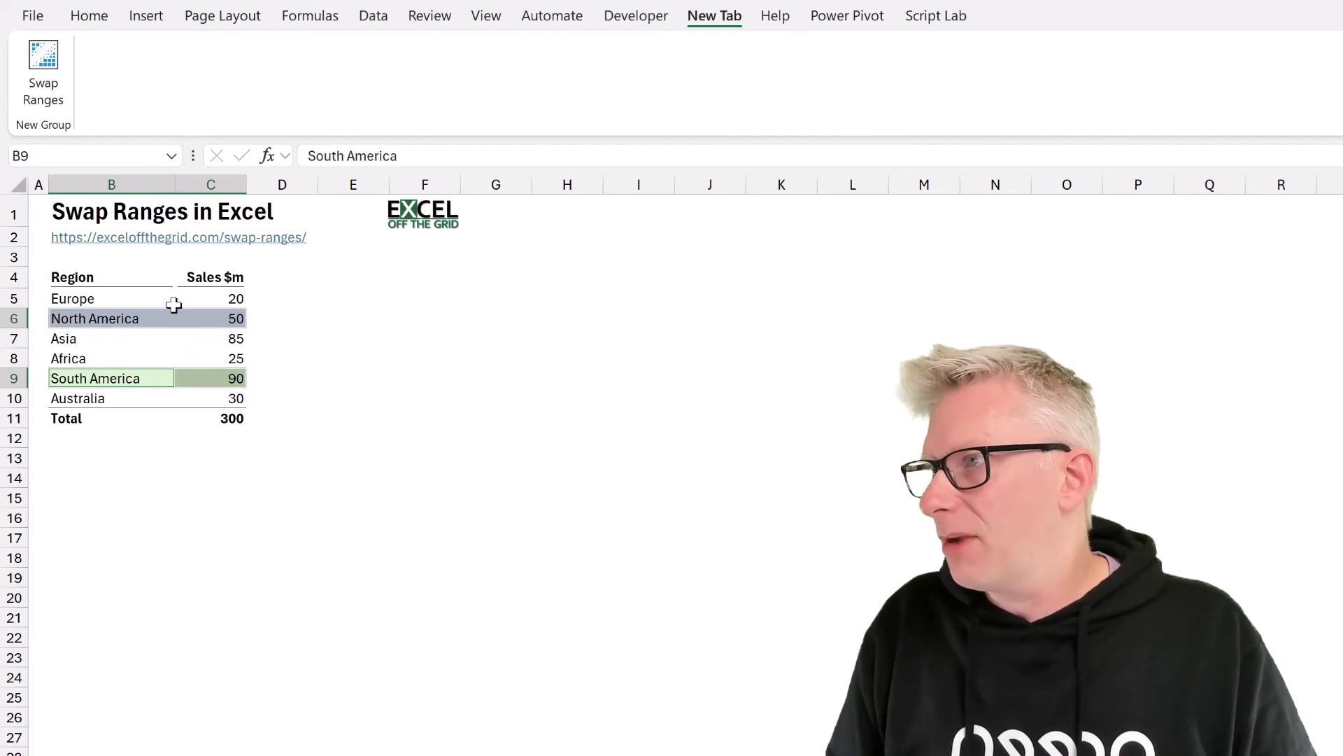
pyautogui.click(45, 54)
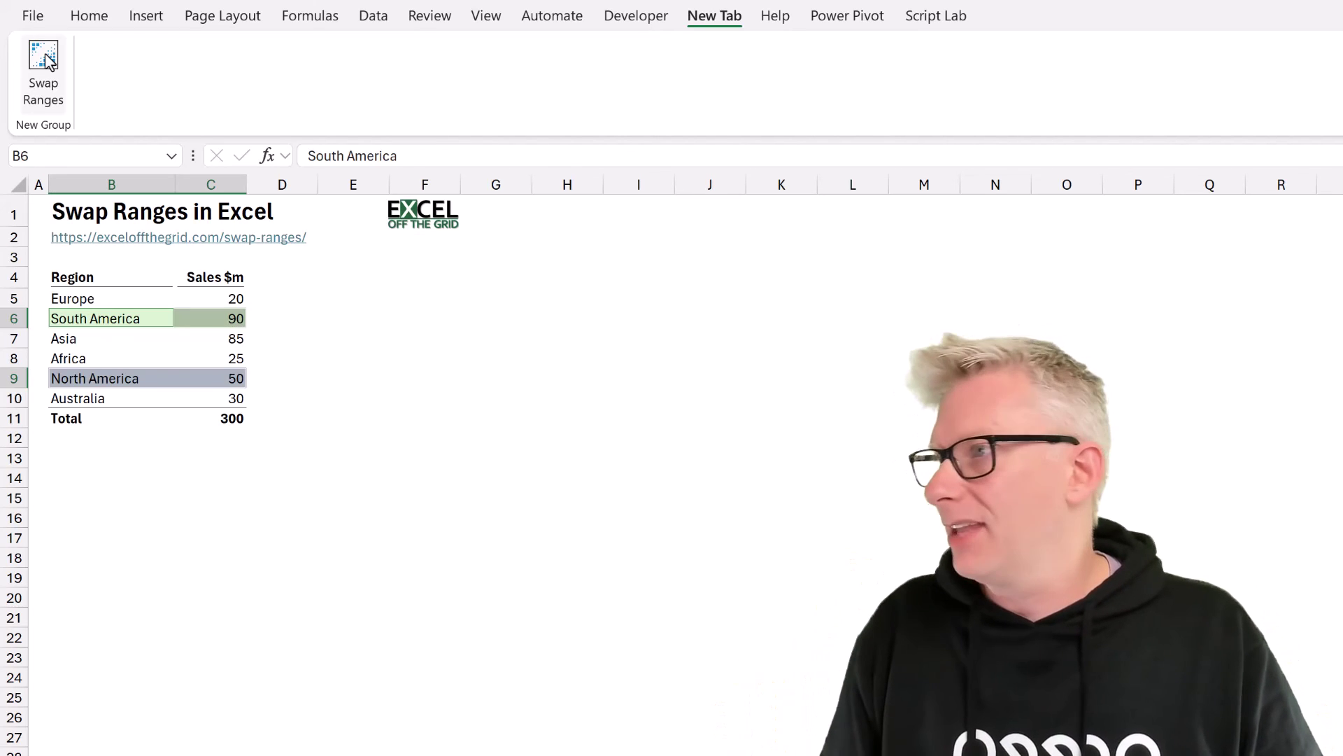
pyautogui.click(45, 53)
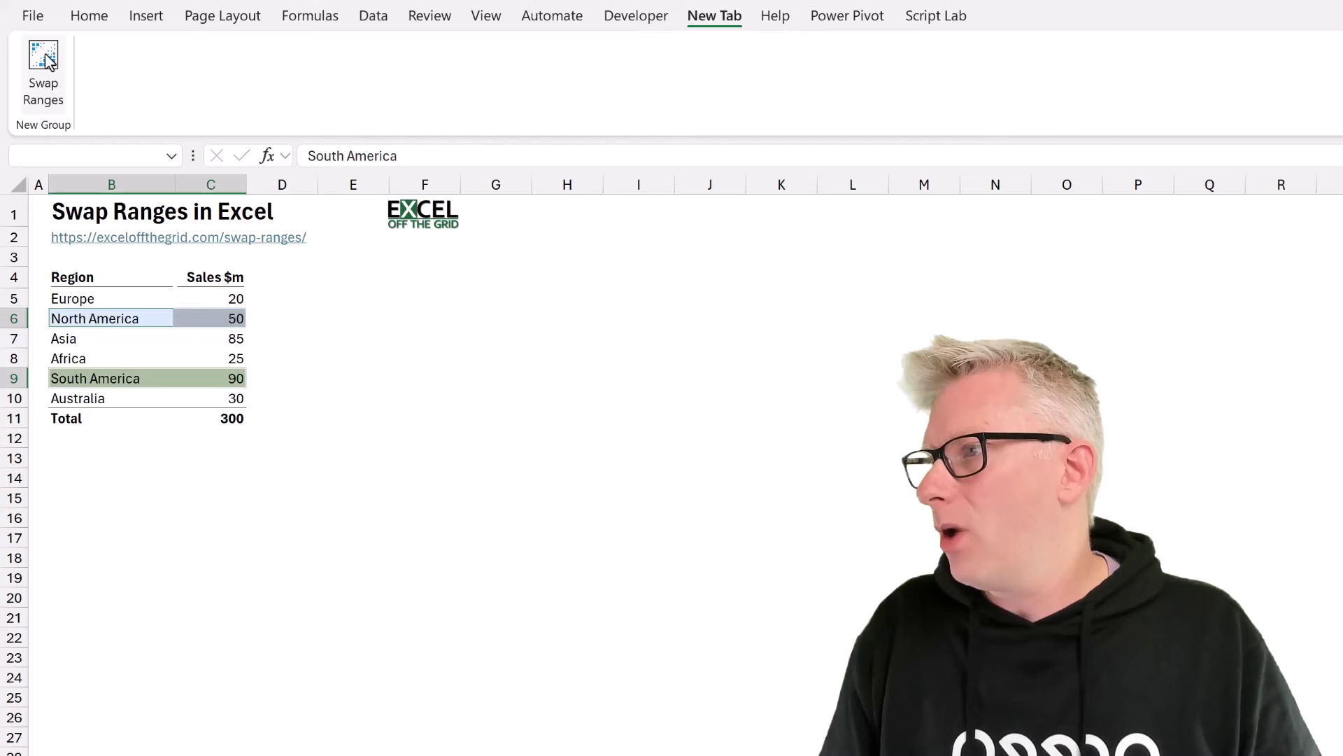